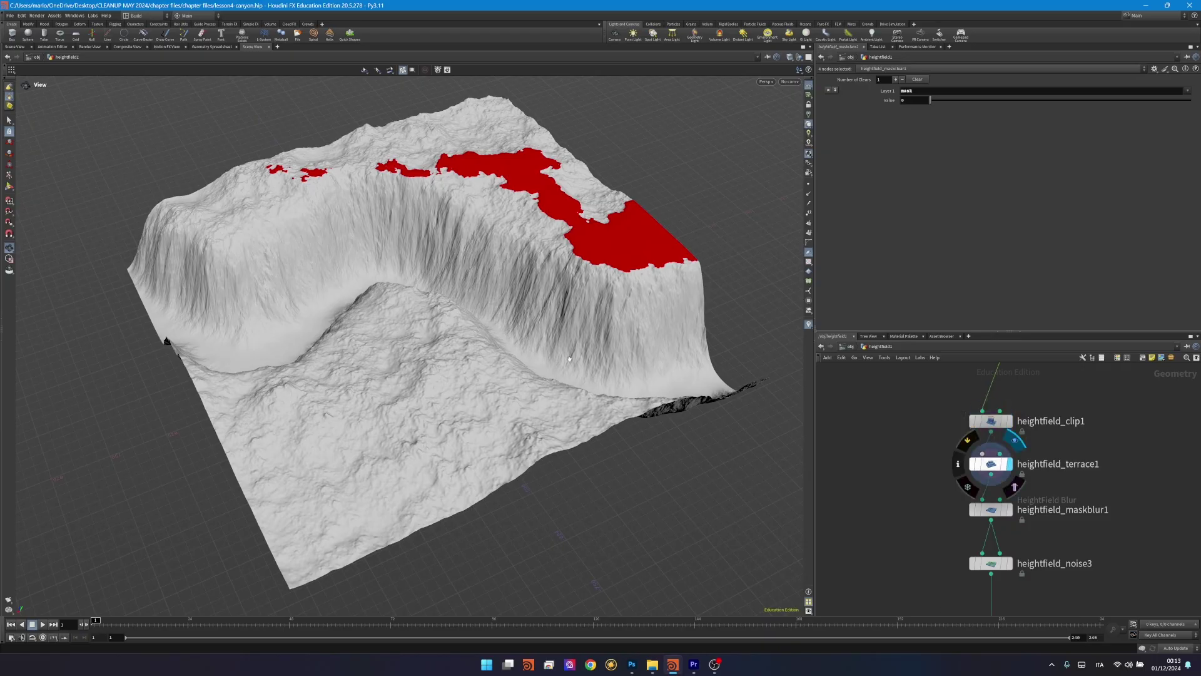
pyautogui.click(1009, 510)
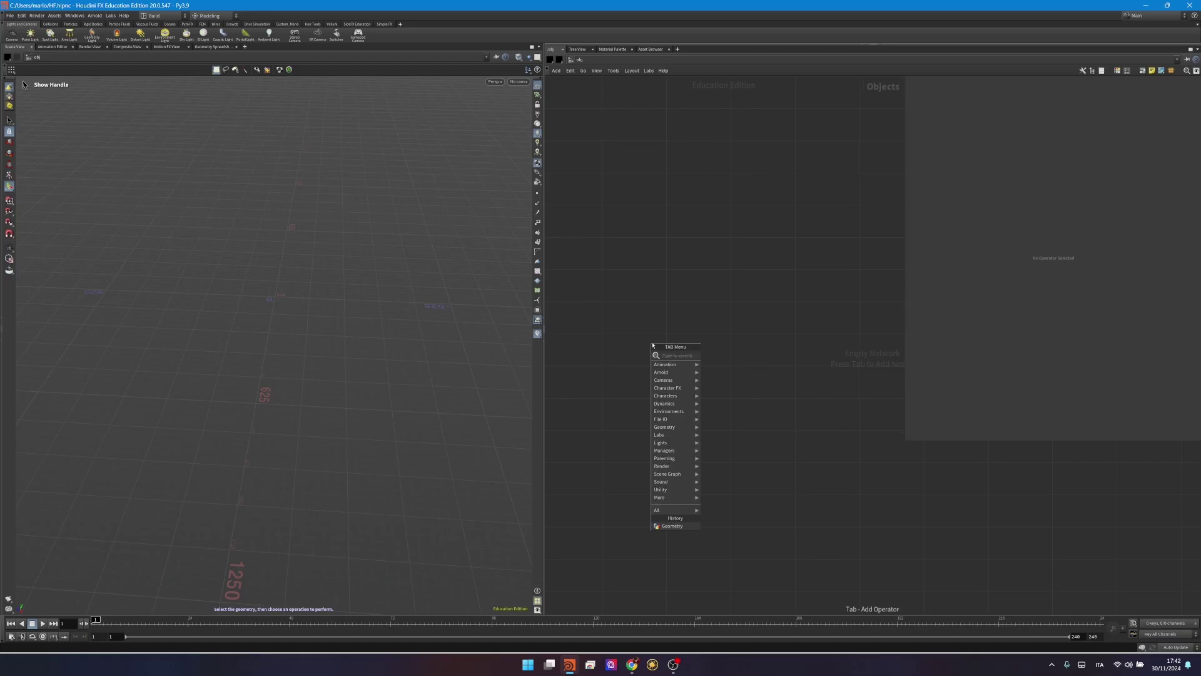
# Create a Geometry object in the empty scene network and go inside it
pyautogui.write('geo')
pyautogui.press('Return')
pyautogui.click(640, 316)
pyautogui.doubleClick(641, 316)
# Add a HeightField node inside the geometry network
pyautogui.press('Tab')
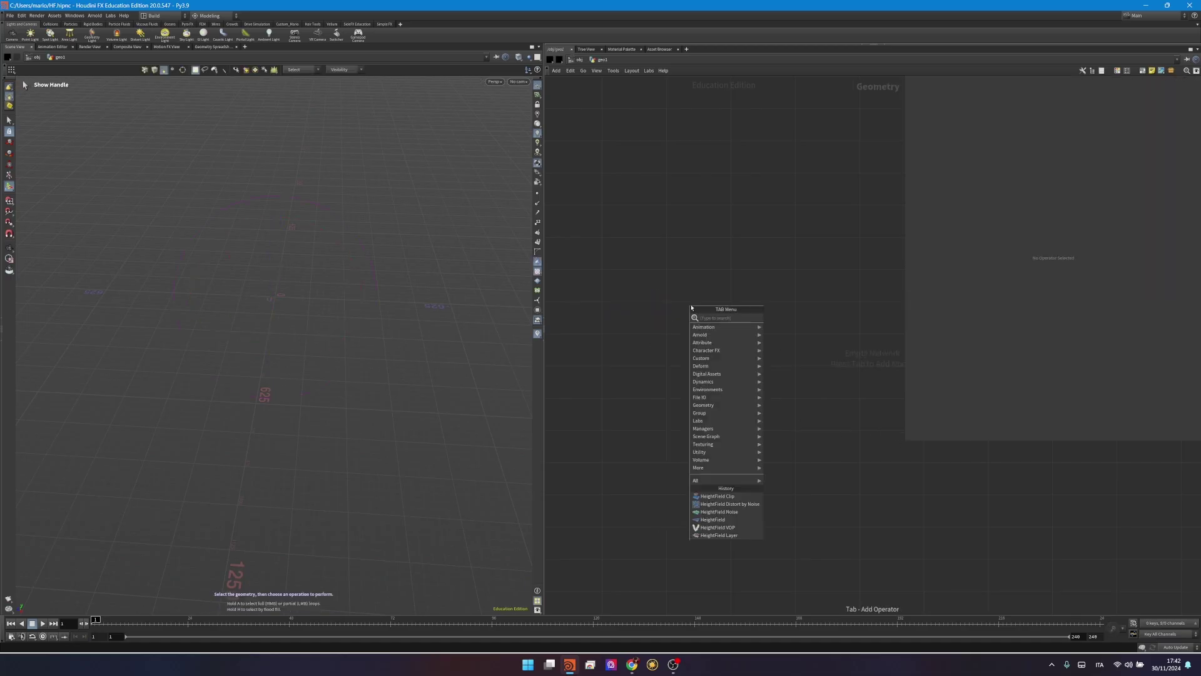
pyautogui.write('hf')
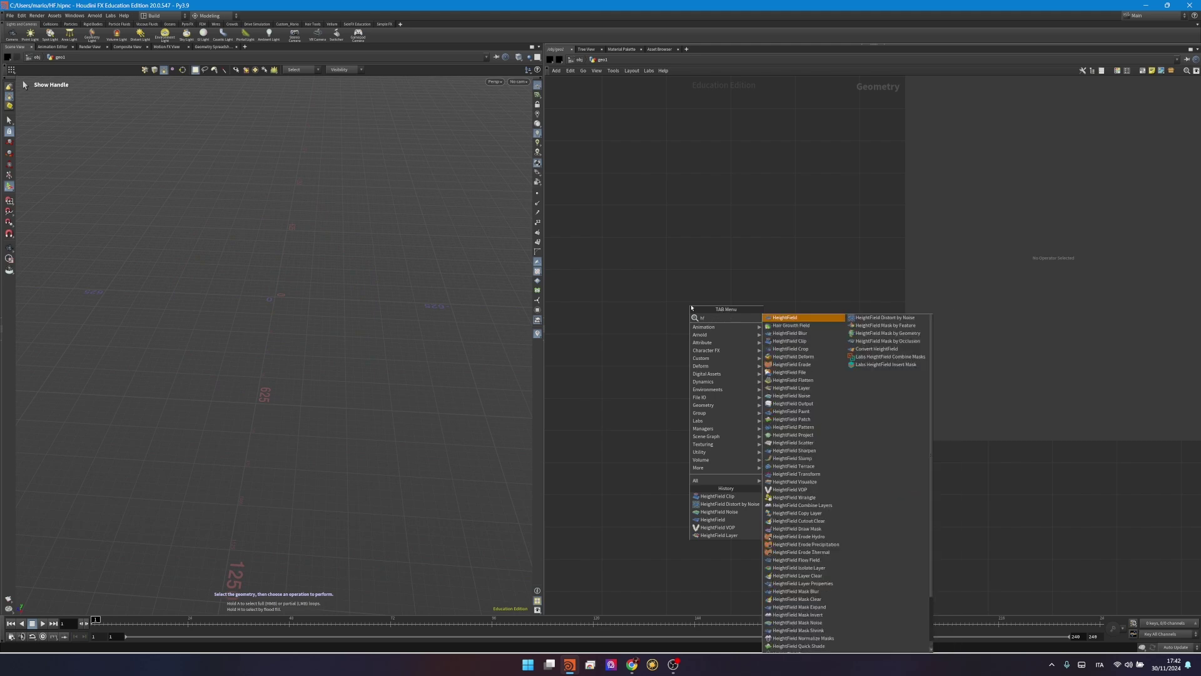
pyautogui.press('Return')
pyautogui.click(692, 306)
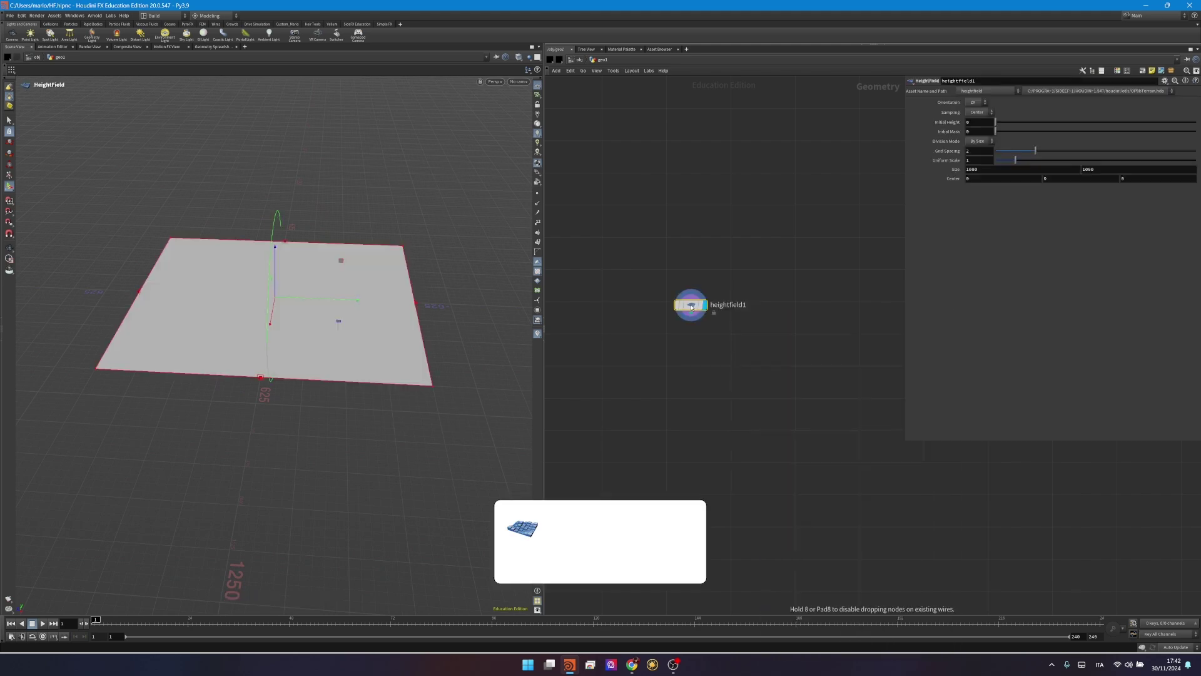
# Examine the flat heightfield plane from several angles in both wireframe and shaded display
pyautogui.moveTo(283, 295); pyautogui.dragTo(416, 277, button='right')
pyautogui.moveTo(415, 277); pyautogui.dragTo(416, 341)
pyautogui.moveTo(416, 341); pyautogui.dragTo(374, 296, button='right')
pyautogui.moveTo(374, 296); pyautogui.dragTo(351, 316)
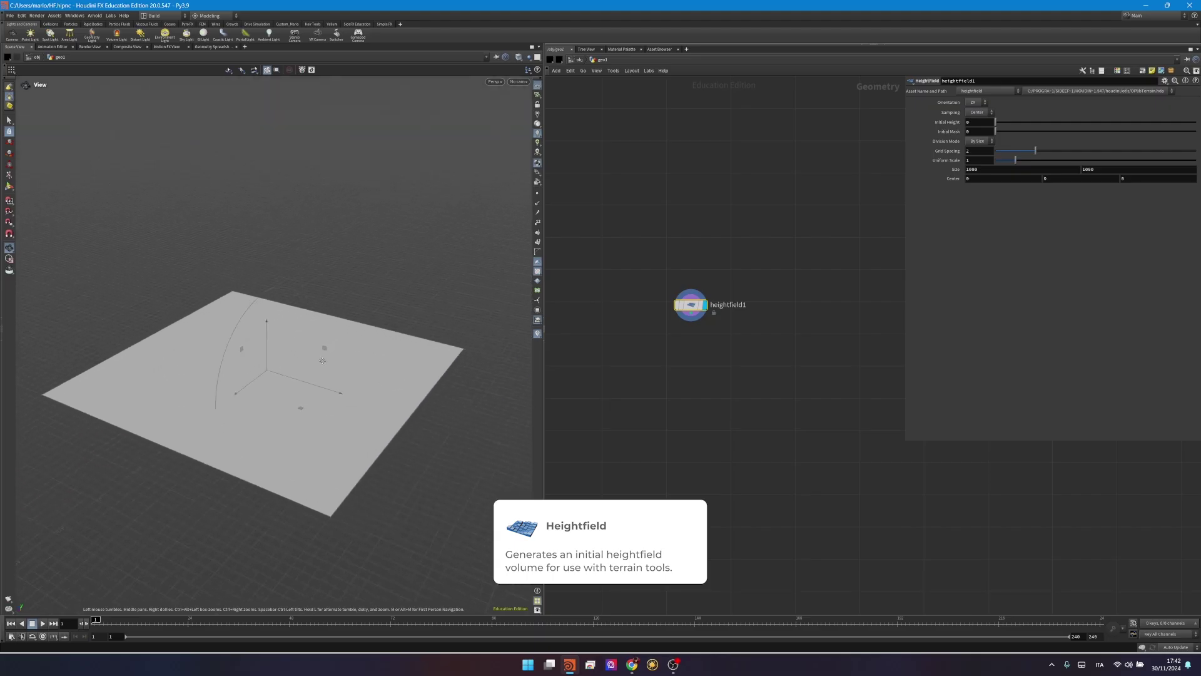
pyautogui.press('Return')
pyautogui.press('w')
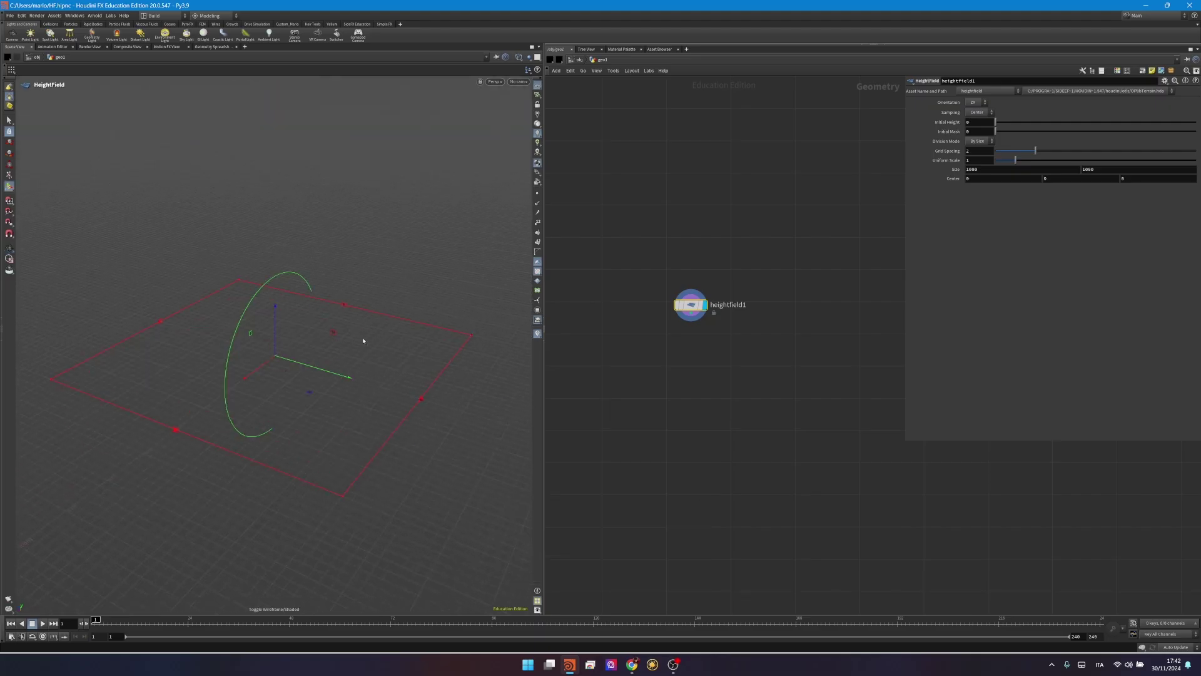
pyautogui.press('w')
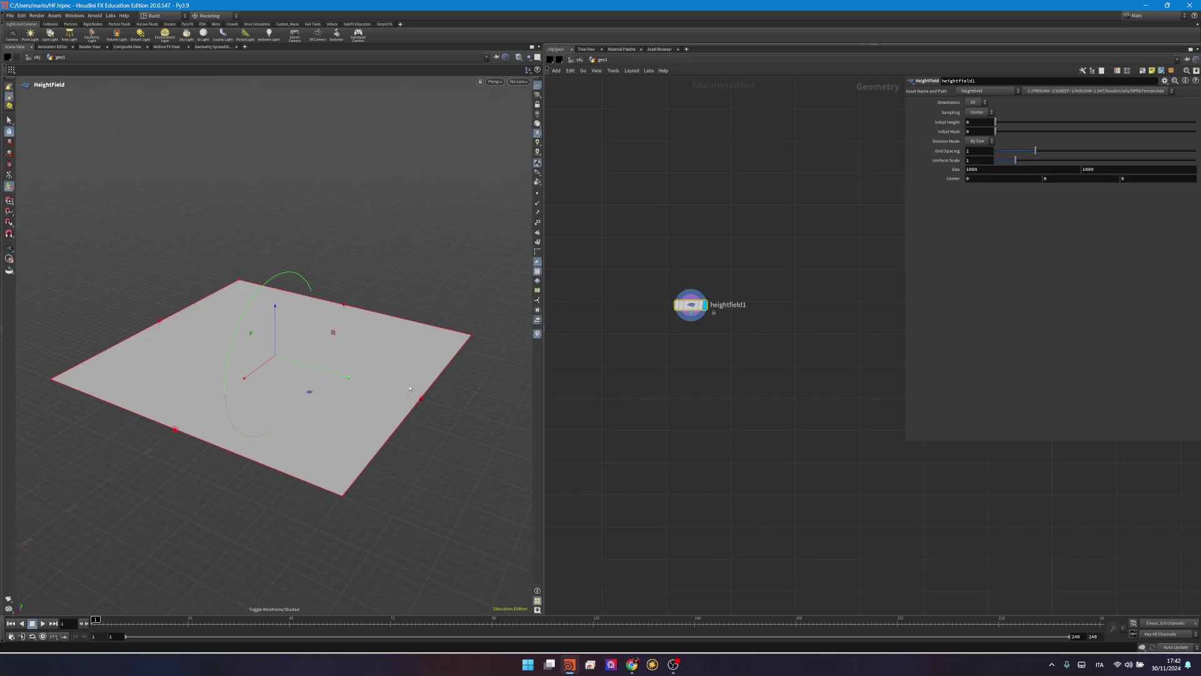
pyautogui.keyDown('alt'); pyautogui.moveTo(422, 374); pyautogui.dragTo(374, 364); pyautogui.keyUp('alt')
pyautogui.keyDown('alt'); pyautogui.moveTo(310, 418); pyautogui.dragTo(312, 403); pyautogui.keyUp('alt')
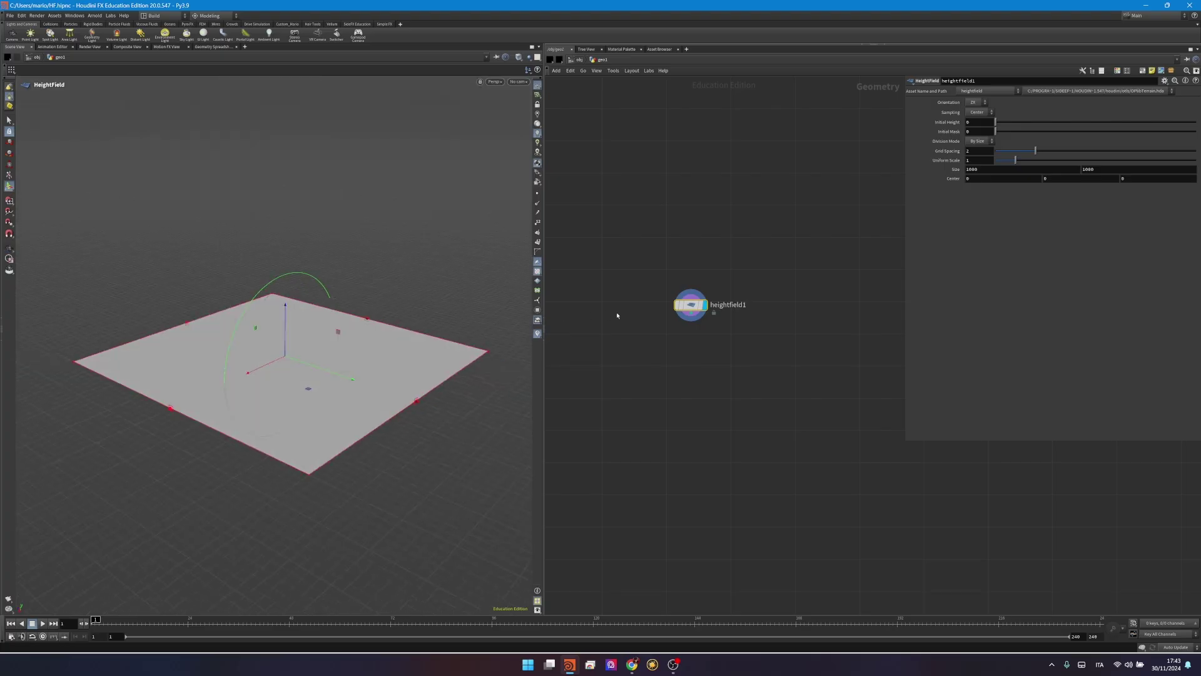
# Check the node information of heightfield1 for its height and mask volumes
pyautogui.middleClick(693, 305)
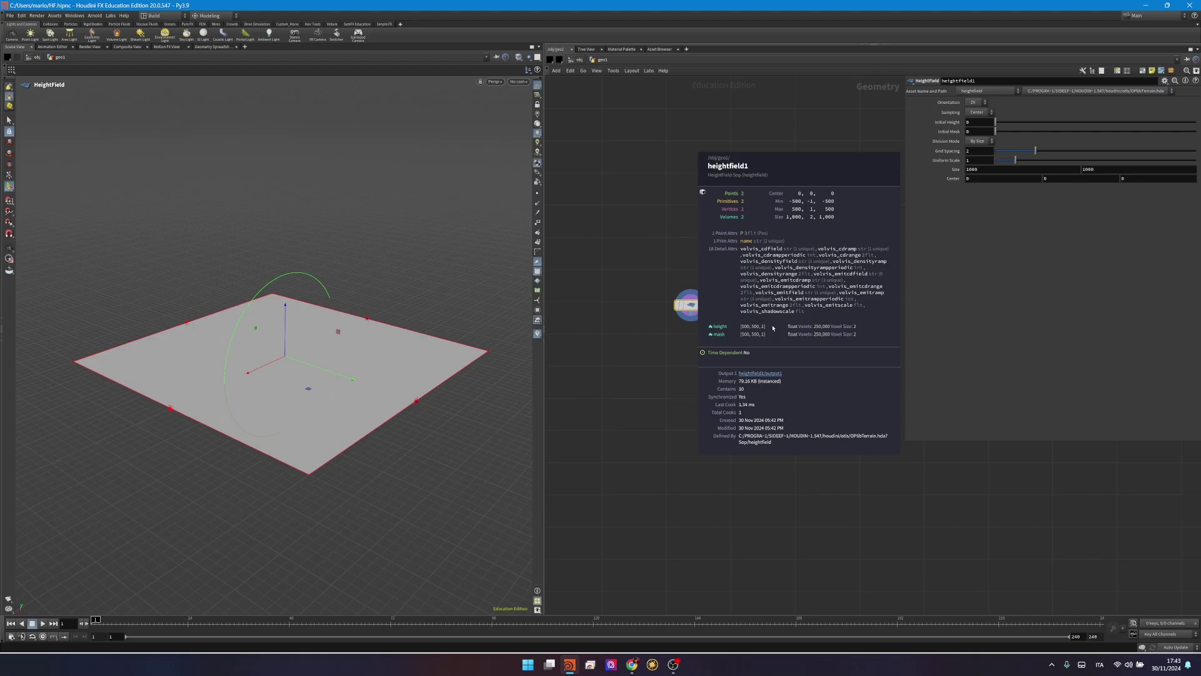
pyautogui.moveTo(318, 392)
pyautogui.keyDown('alt'); pyautogui.mouseDown()
pyautogui.moveTo(303, 379)
pyautogui.moveTo(314, 399)
pyautogui.moveTo(329, 398)
pyautogui.mouseUp(); pyautogui.keyUp('alt')
pyautogui.press('Return')
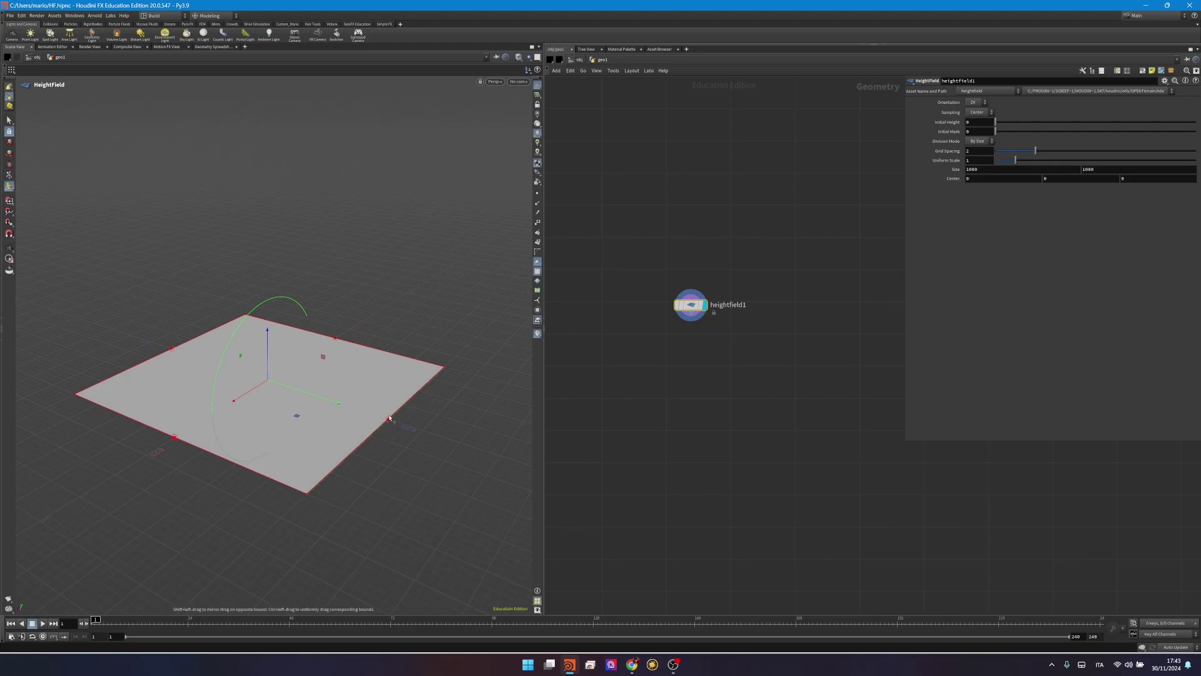
# Try resizing the heightfield through its size parameter, an edge handle in the viewport and the uniform scale
pyautogui.keyDown('alt'); pyautogui.moveTo(378, 426); pyautogui.dragTo(358, 432); pyautogui.keyUp('alt')
pyautogui.moveTo(777, 351); pyautogui.dragTo(649, 267)
pyautogui.moveTo(952, 169); pyautogui.dragTo(1000, 143, button='middle')
pyautogui.hotkey('ctrl', 'z')
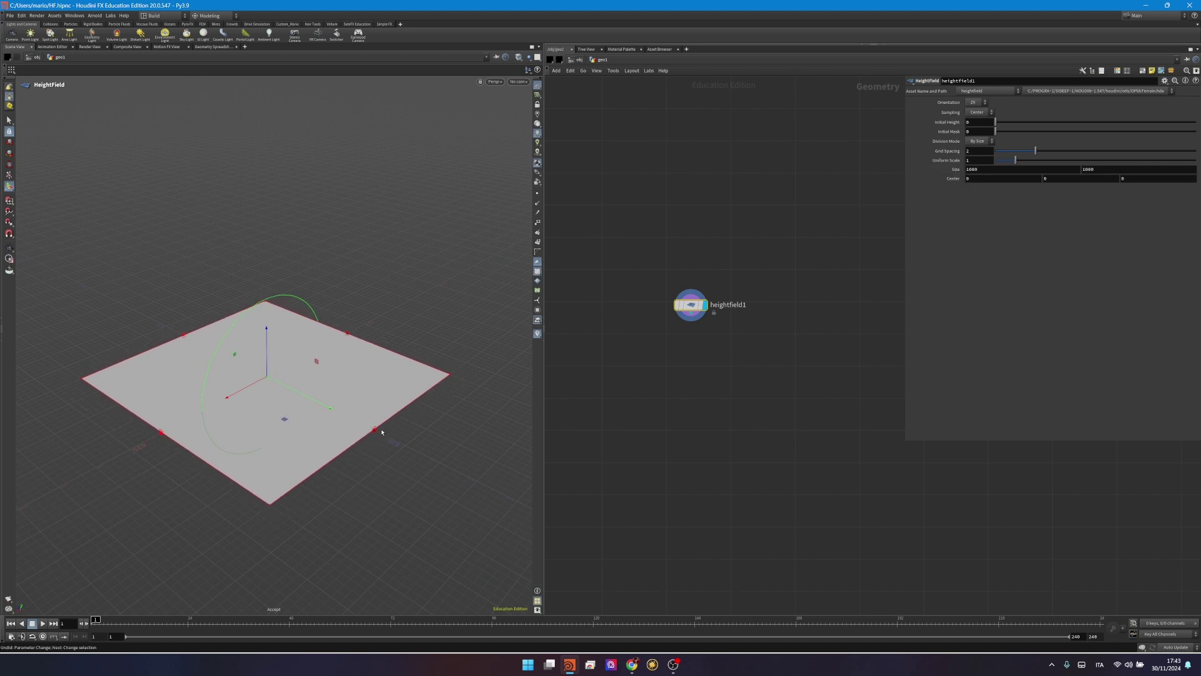
pyautogui.moveTo(375, 430)
pyautogui.mouseDown()
pyautogui.moveTo(338, 411)
pyautogui.moveTo(355, 419)
pyautogui.mouseUp()
pyautogui.hotkey('ctrl', 'z')
pyautogui.moveTo(1017, 163)
pyautogui.mouseDown()
pyautogui.moveTo(1029, 162)
pyautogui.moveTo(1015, 161)
pyautogui.mouseUp()
# Add a HeightField Noise node below heightfield1
pyautogui.press('Tab')
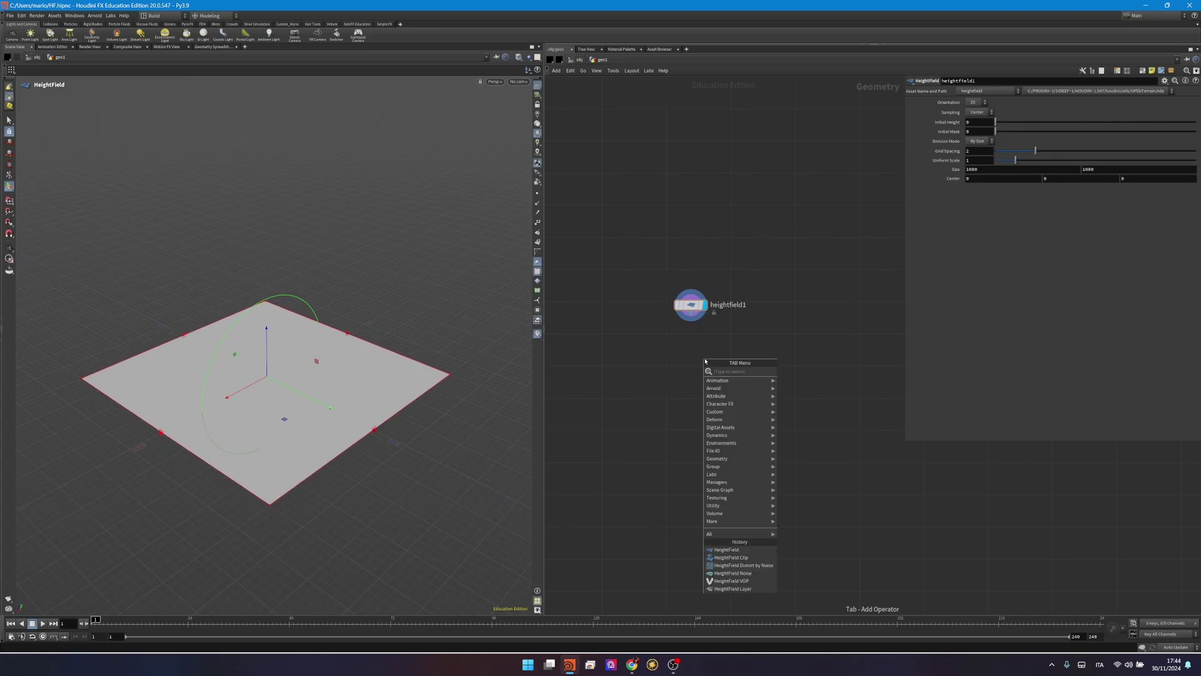
pyautogui.write('hfn')
pyautogui.press('Return')
pyautogui.press('Return')
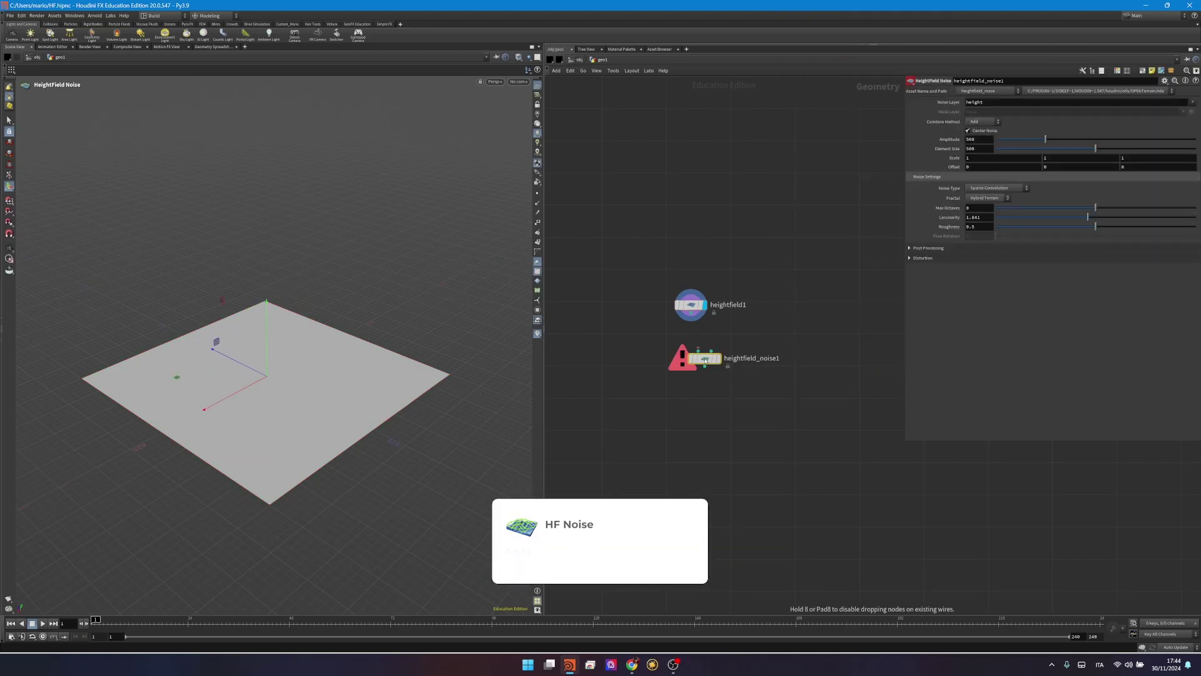
# Connect heightfield1 to the first input of the noise node, align the noise node beneath it and display its result
pyautogui.scroll(2, 702, 353)
pyautogui.click(696, 348)
pyautogui.click(692, 303)
pyautogui.moveTo(705, 363); pyautogui.dragTo(687, 366)
pyautogui.click(708, 368)
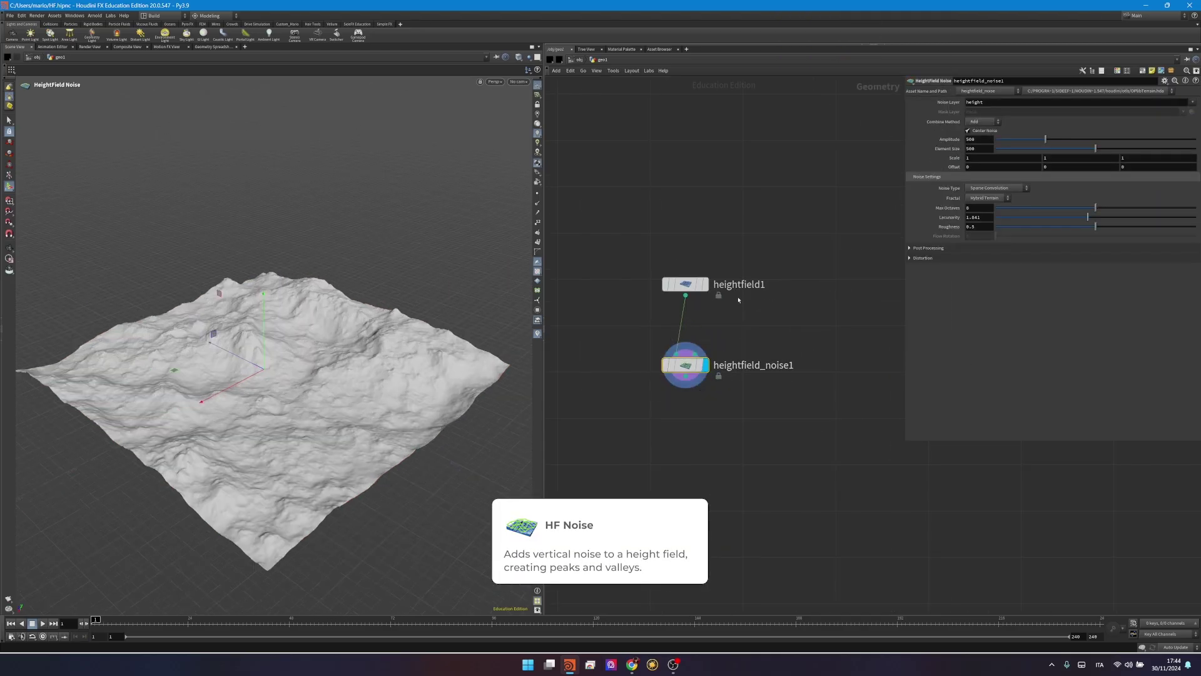
# Try a grid spacing of 10 on heightfield1 and then a much finer spacing, comparing the terrain detail up close
pyautogui.moveTo(744, 316); pyautogui.dragTo(635, 244)
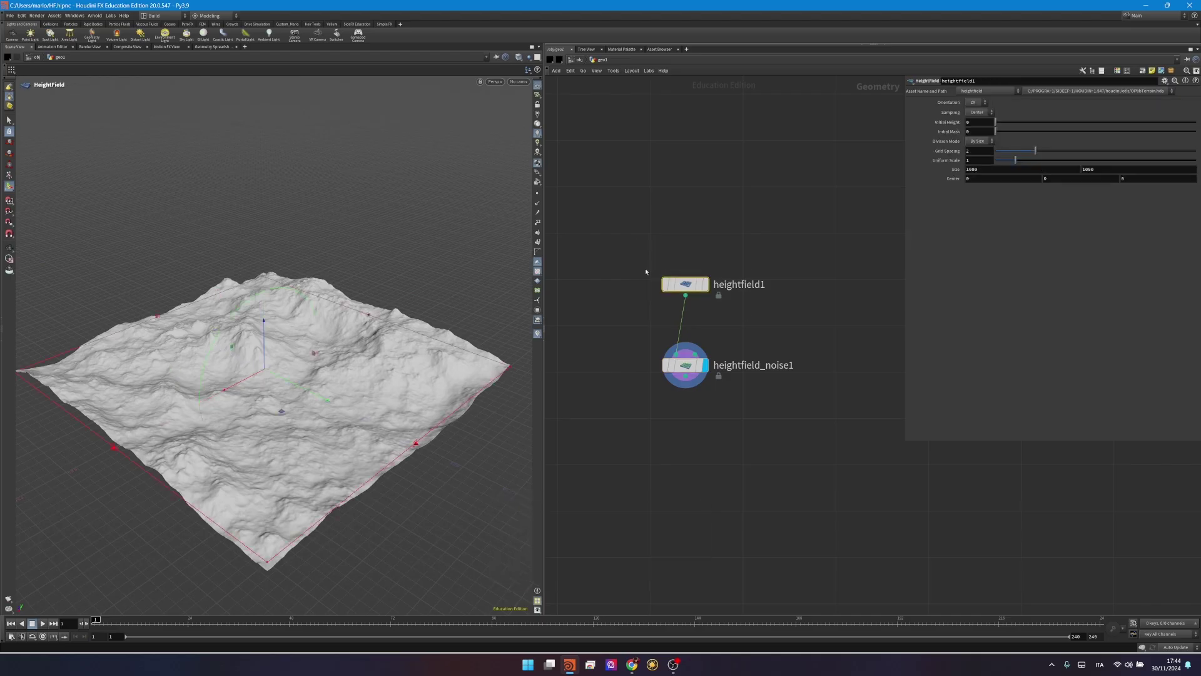
pyautogui.moveTo(1037, 150); pyautogui.dragTo(1196, 151)
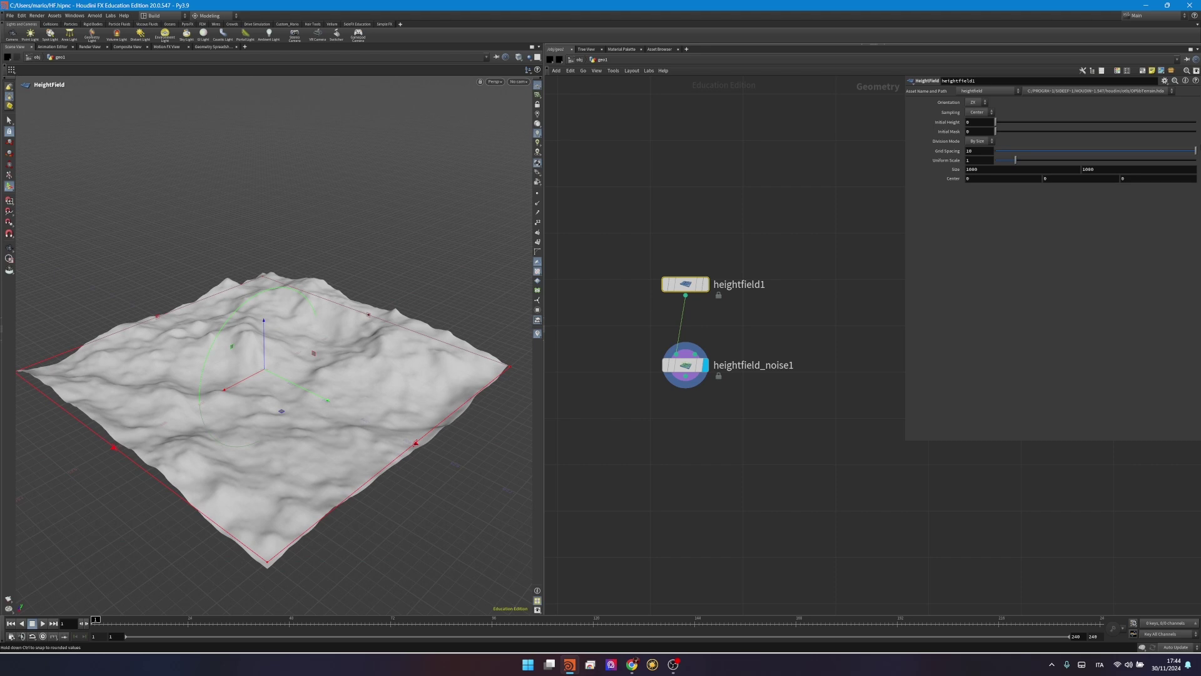
pyautogui.moveTo(1196, 150); pyautogui.dragTo(1006, 158)
pyautogui.scroll(6, 363, 350)
pyautogui.keyDown('alt'); pyautogui.moveTo(363, 357); pyautogui.dragTo(377, 310); pyautogui.keyUp('alt')
pyautogui.scroll(-6, 377, 311)
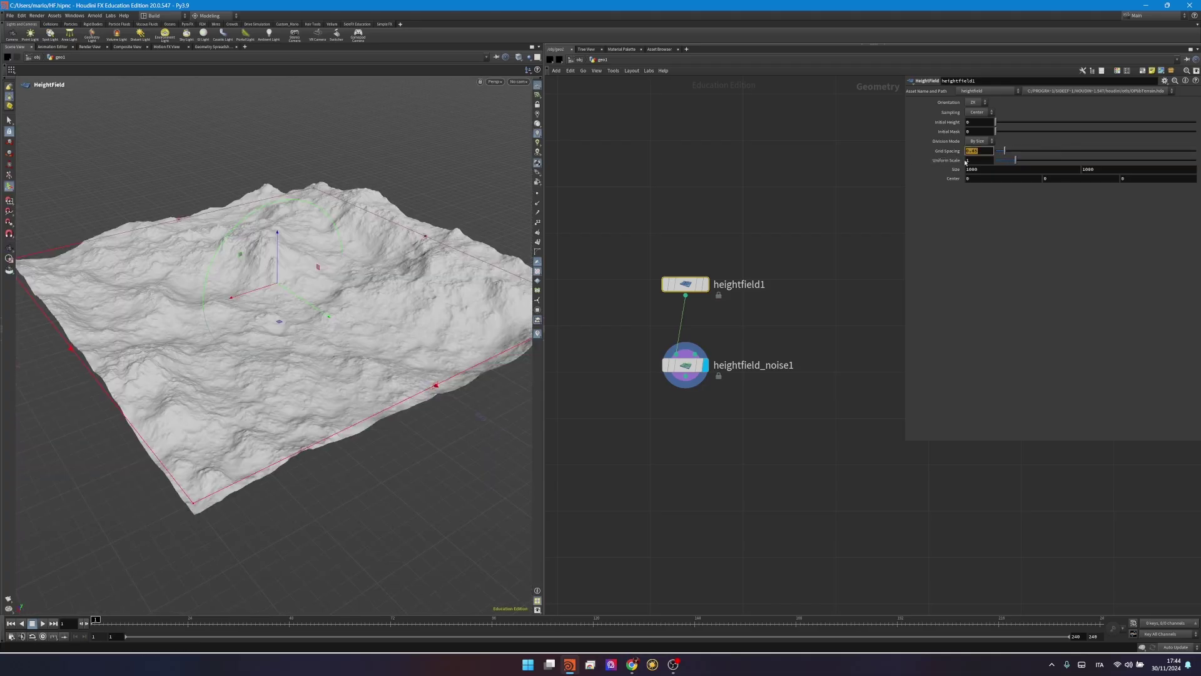
# Set the grid spacing of heightfield1 to 2
pyautogui.press('Return')
pyautogui.press('Escape')
pyautogui.moveTo(359, 294); pyautogui.dragTo(187, 350)
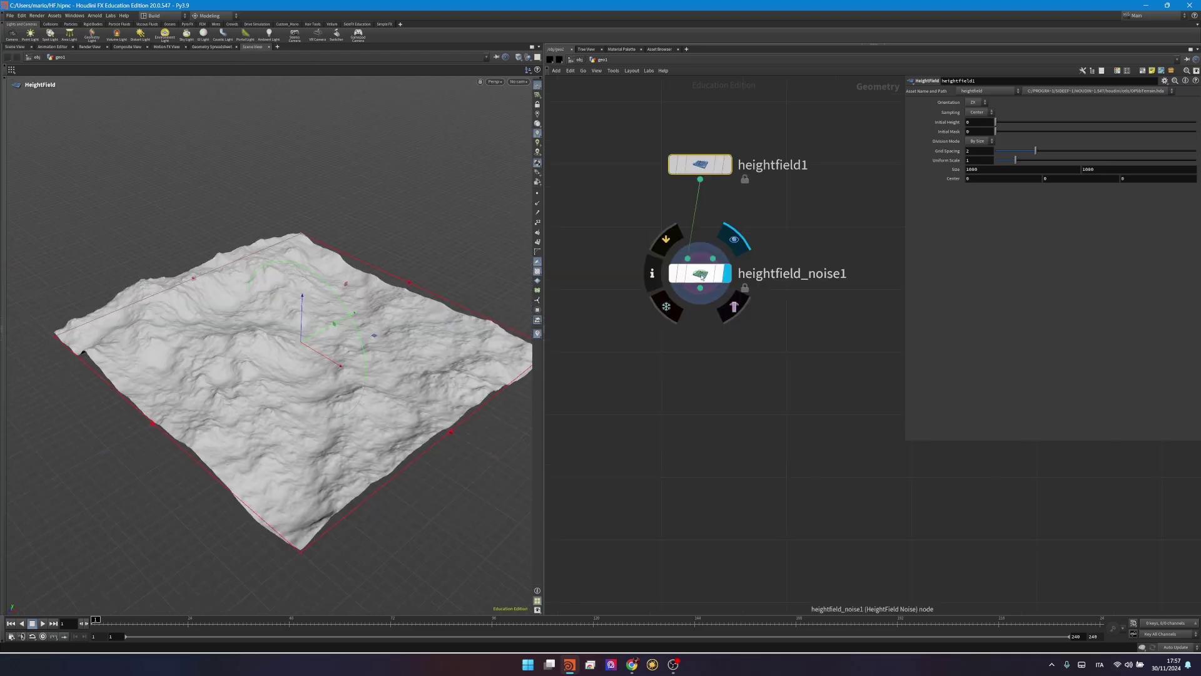
# Try a higher amplitude on heightfield_noise1 after widening its parameter pane
pyautogui.click(726, 280)
pyautogui.moveTo(911, 438); pyautogui.dragTo(847, 460)
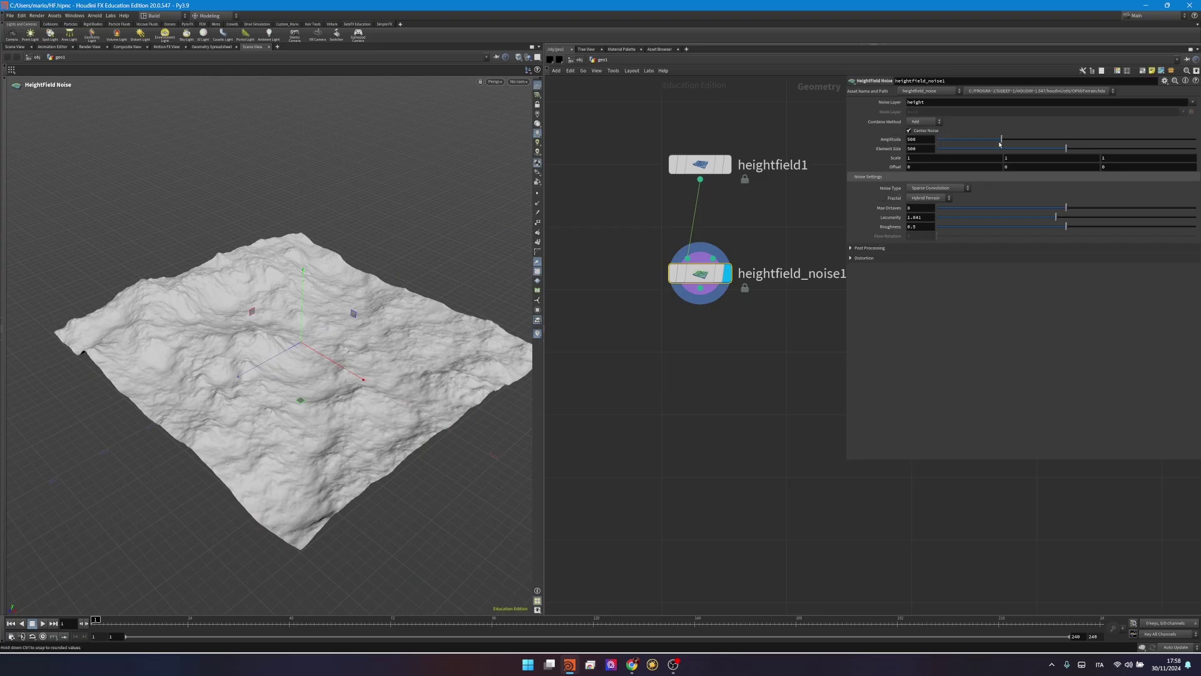
pyautogui.moveTo(999, 144); pyautogui.dragTo(1025, 143)
# Set the noise type of heightfield_noise1 to Perlin
pyautogui.click(908, 188)
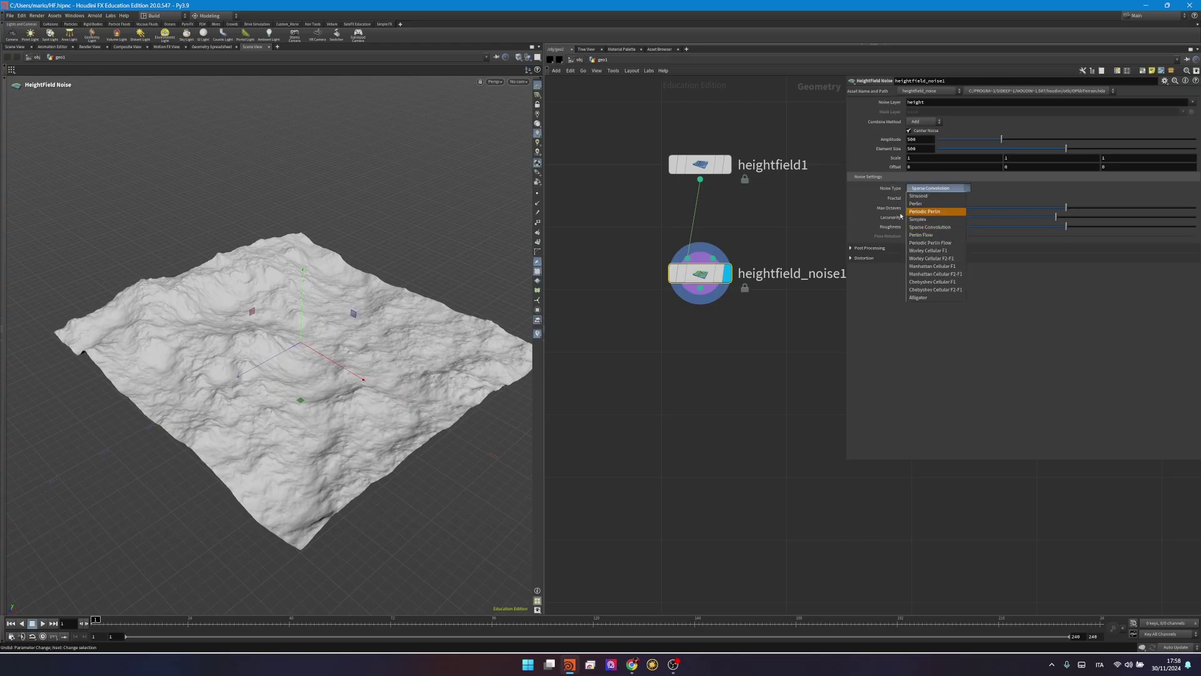
pyautogui.click(882, 192)
pyautogui.click(937, 187)
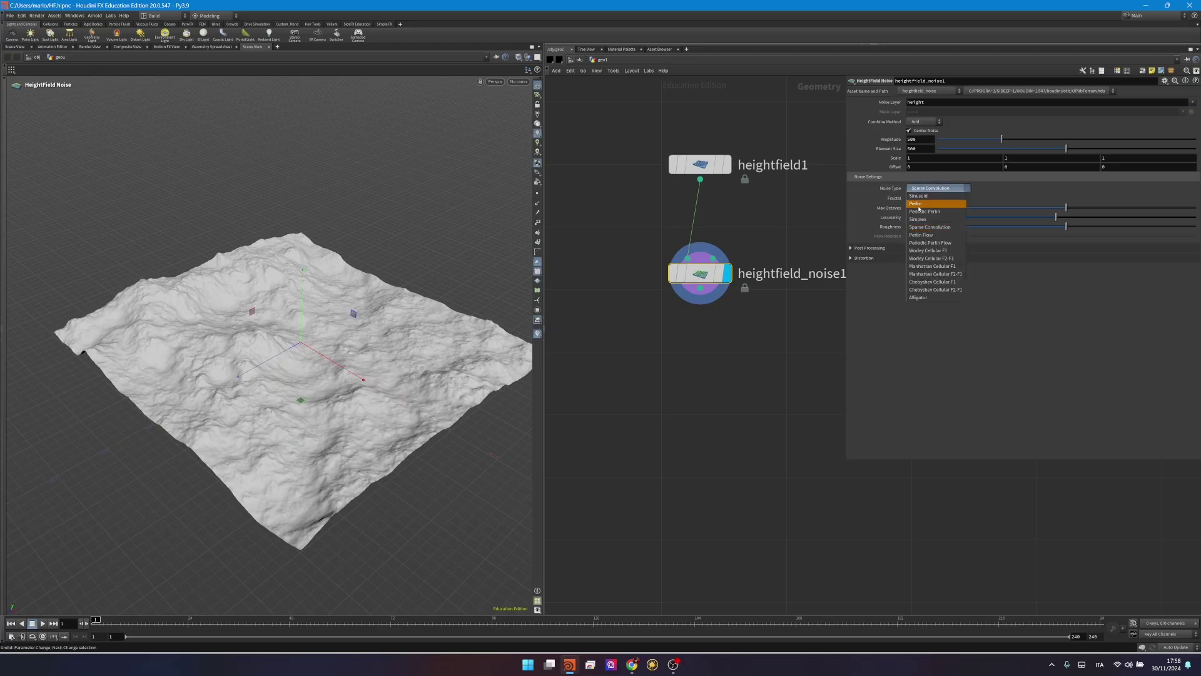
pyautogui.click(916, 204)
pyautogui.keyDown('alt'); pyautogui.moveTo(326, 347); pyautogui.dragTo(289, 307); pyautogui.keyUp('alt')
# Lower the noise's element size to about 322 and amplitude to about 227, and expand its post-processing and distortion settings
pyautogui.moveTo(1066, 148); pyautogui.dragTo(966, 139)
pyautogui.click(870, 248)
pyautogui.click(864, 329)
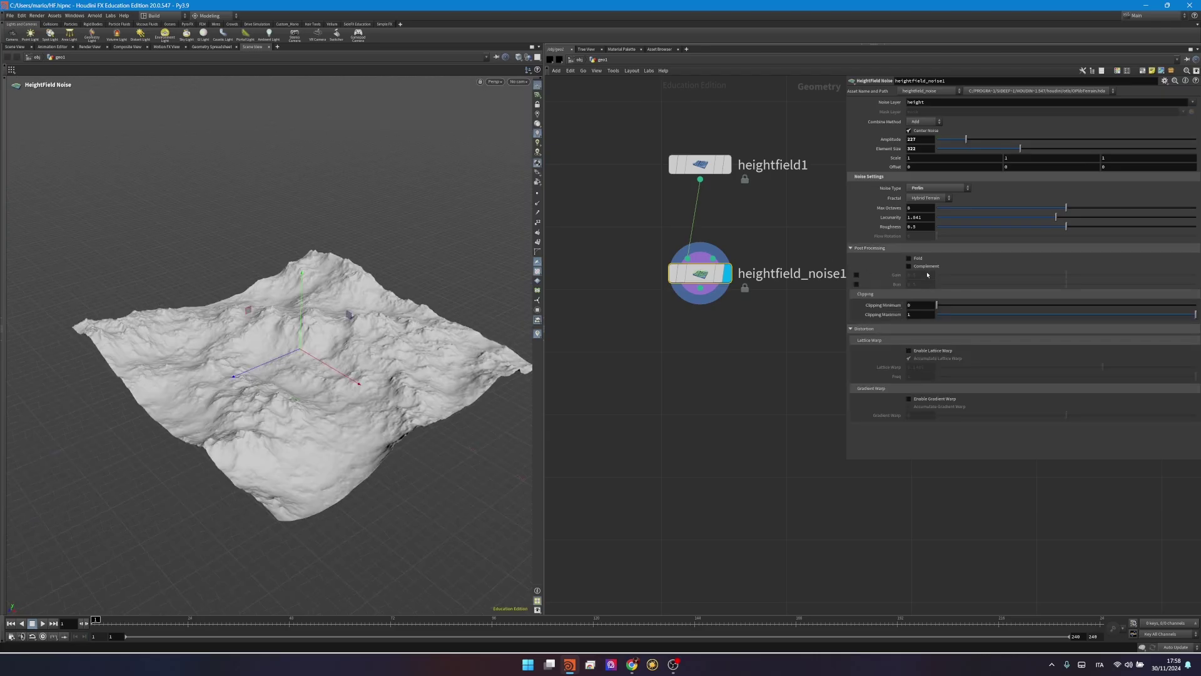
# Examine the shape of the Perlin noise terrain from several angles
pyautogui.press('Escape')
pyautogui.moveTo(410, 475); pyautogui.dragTo(336, 367)
pyautogui.moveTo(411, 475); pyautogui.dragTo(340, 361)
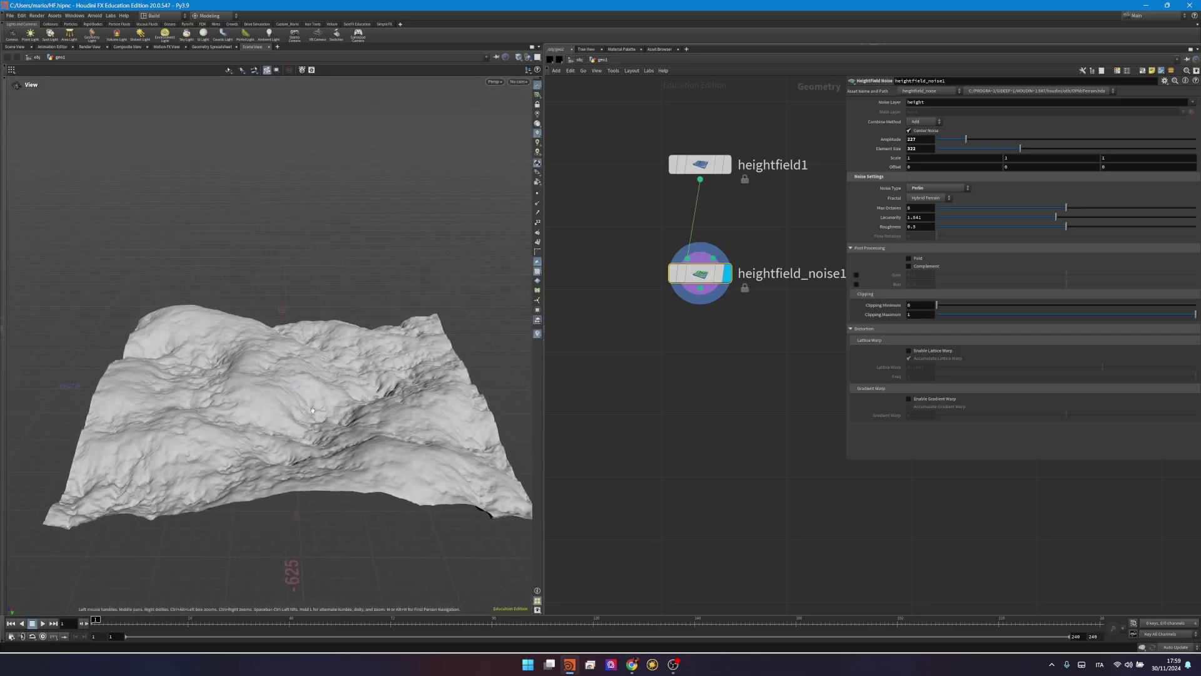
pyautogui.keyDown('alt'); pyautogui.moveTo(328, 316); pyautogui.dragTo(325, 581); pyautogui.keyUp('alt')
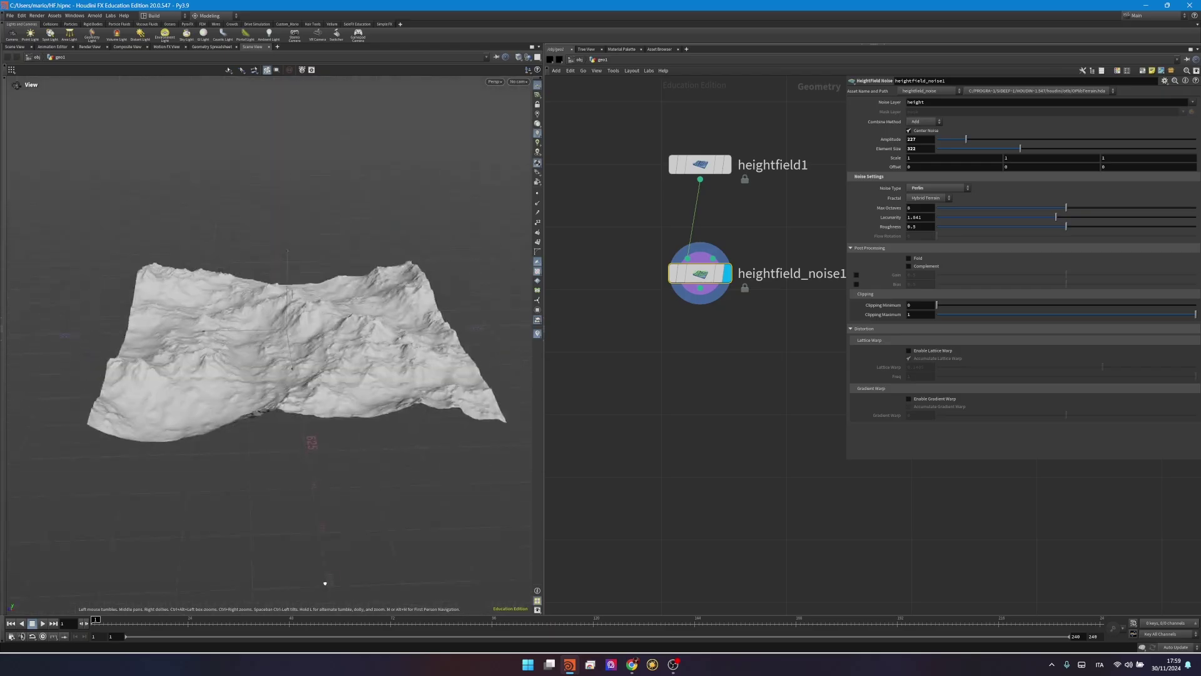
pyautogui.click(932, 267)
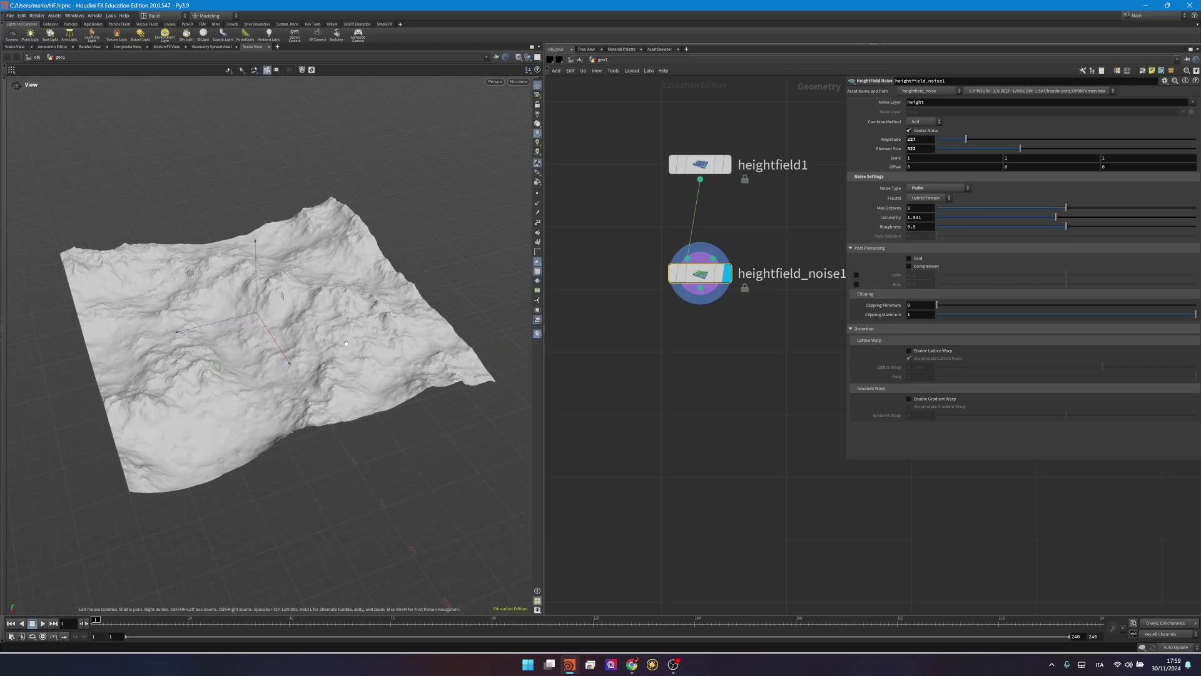
pyautogui.moveTo(346, 343); pyautogui.dragTo(343, 297)
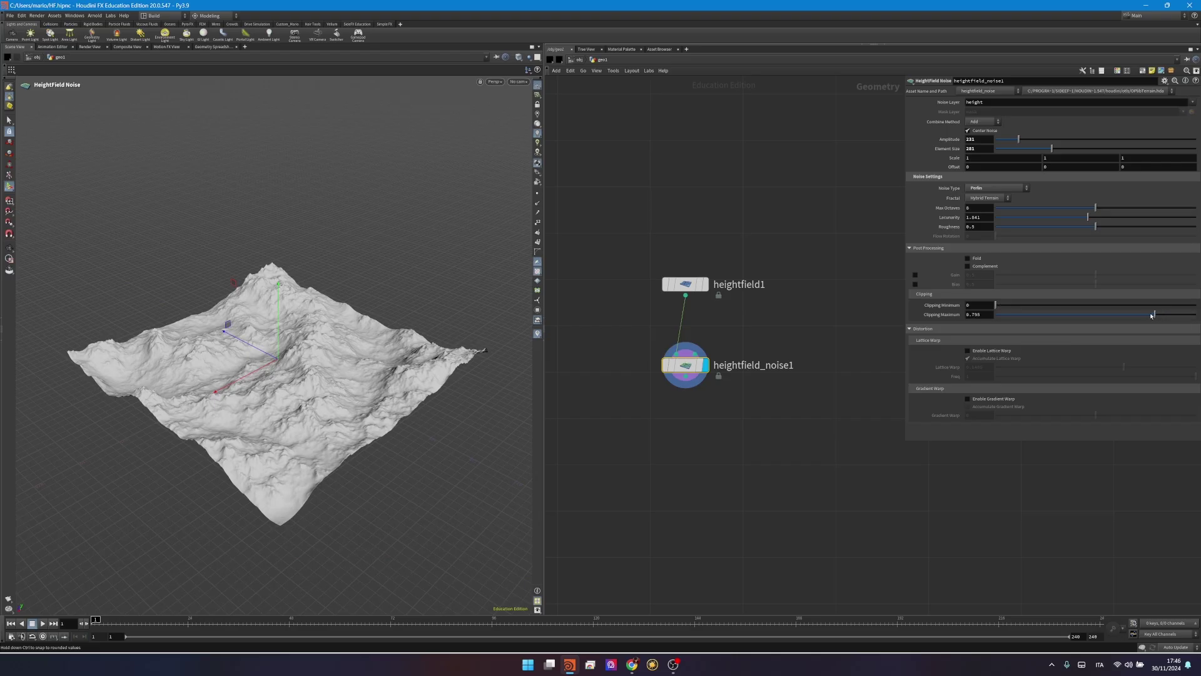
# Try lowering the noise's clipping maximum and raising its clipping minimum to flatten the peaks and valleys
pyautogui.moveTo(1148, 316); pyautogui.dragTo(1105, 320)
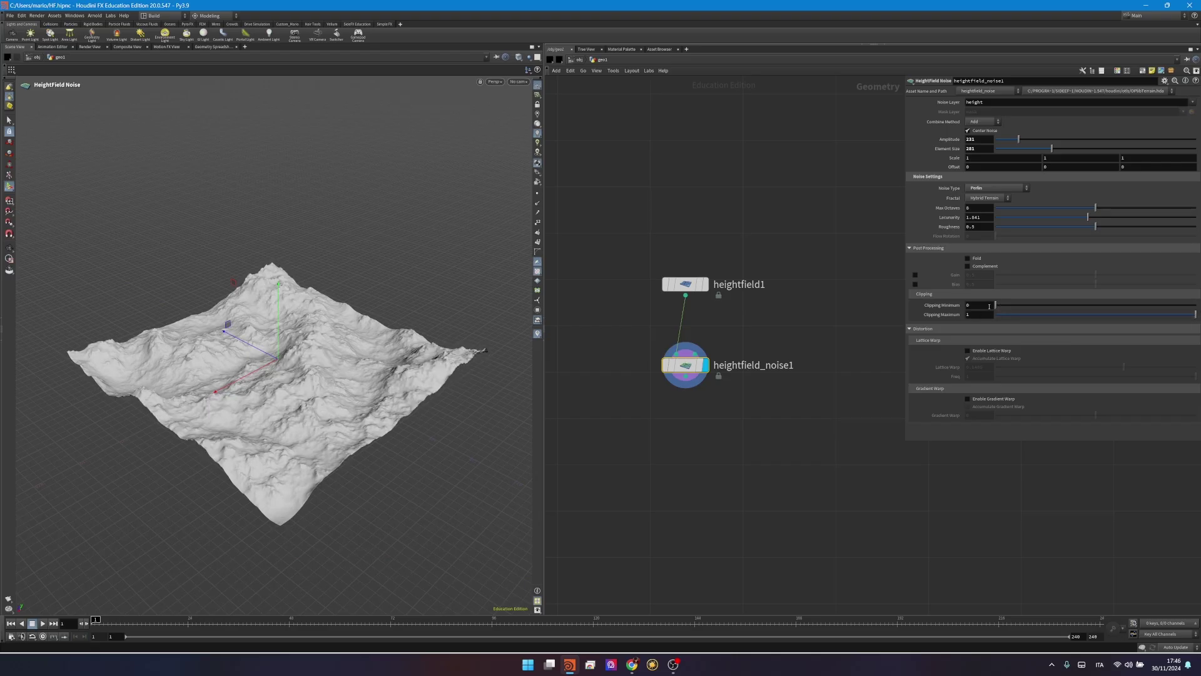
pyautogui.press('Escape')
pyautogui.moveTo(498, 388); pyautogui.dragTo(416, 355)
pyautogui.moveTo(1026, 306); pyautogui.dragTo(942, 314)
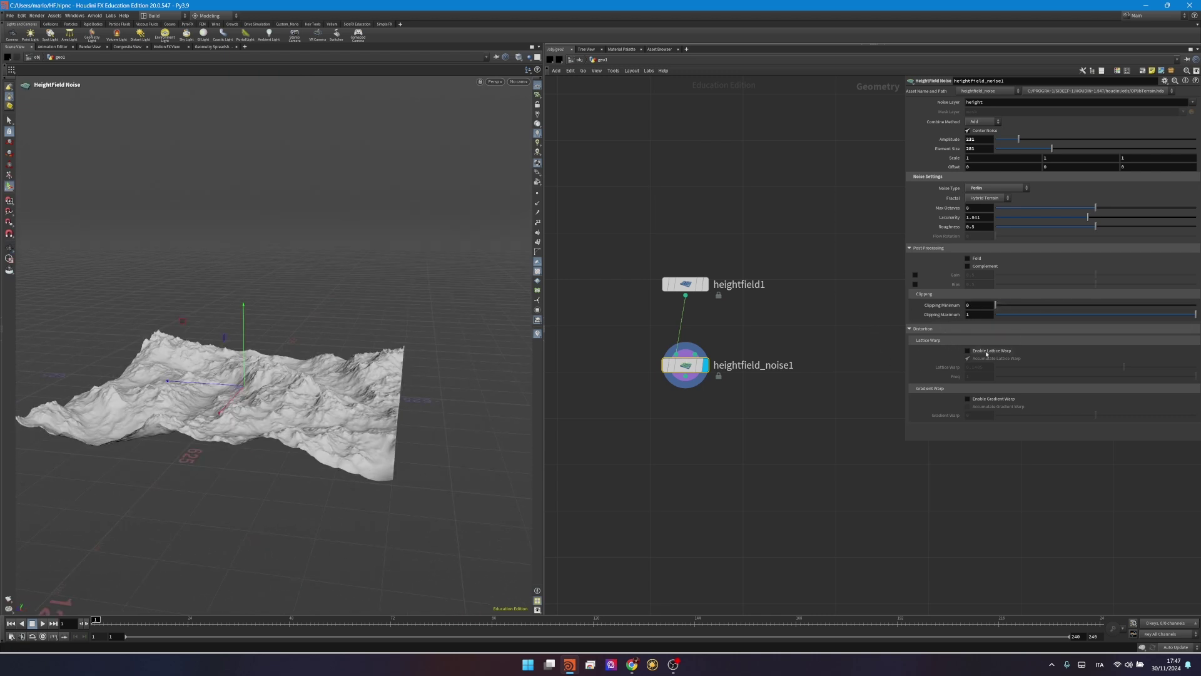
# Try the noise's lattice warp distortion with a warp of 0.5 and a frequency of about 0.533
pyautogui.keyDown('alt'); pyautogui.moveTo(350, 351); pyautogui.dragTo(432, 419); pyautogui.keyUp('alt')
pyautogui.moveTo(1124, 368)
pyautogui.mouseDown()
pyautogui.moveTo(1180, 377)
pyautogui.moveTo(1103, 377)
pyautogui.mouseUp()
pyautogui.moveTo(1148, 368); pyautogui.dragTo(1179, 369)
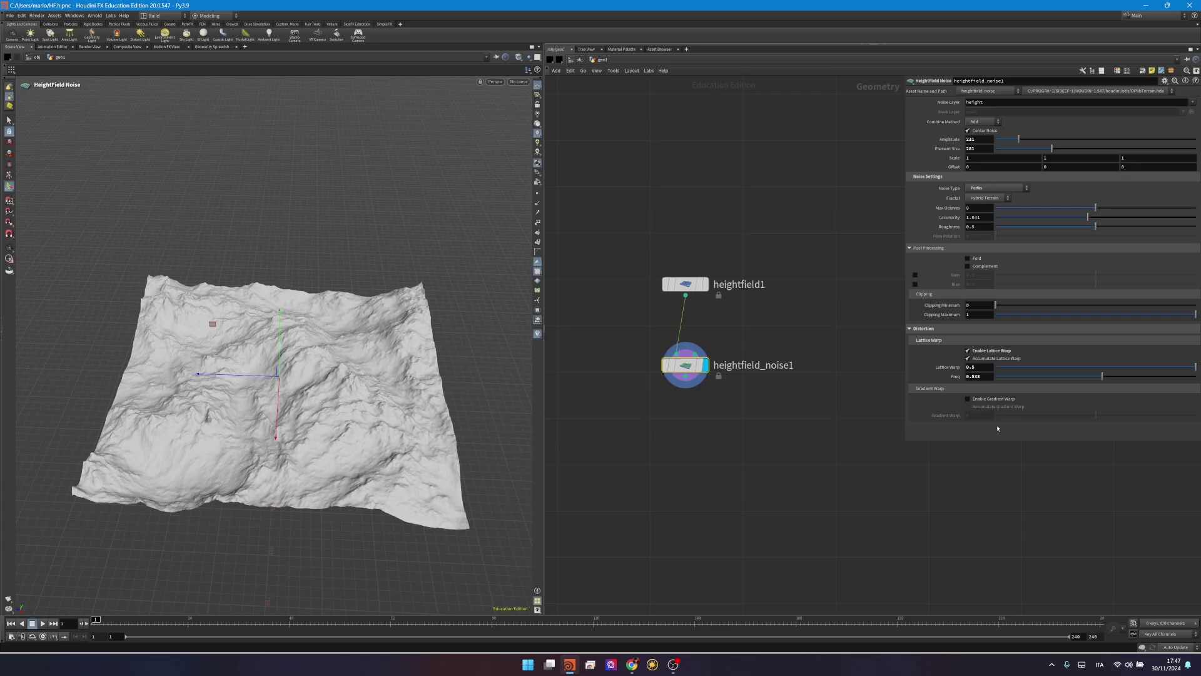
pyautogui.click(981, 353)
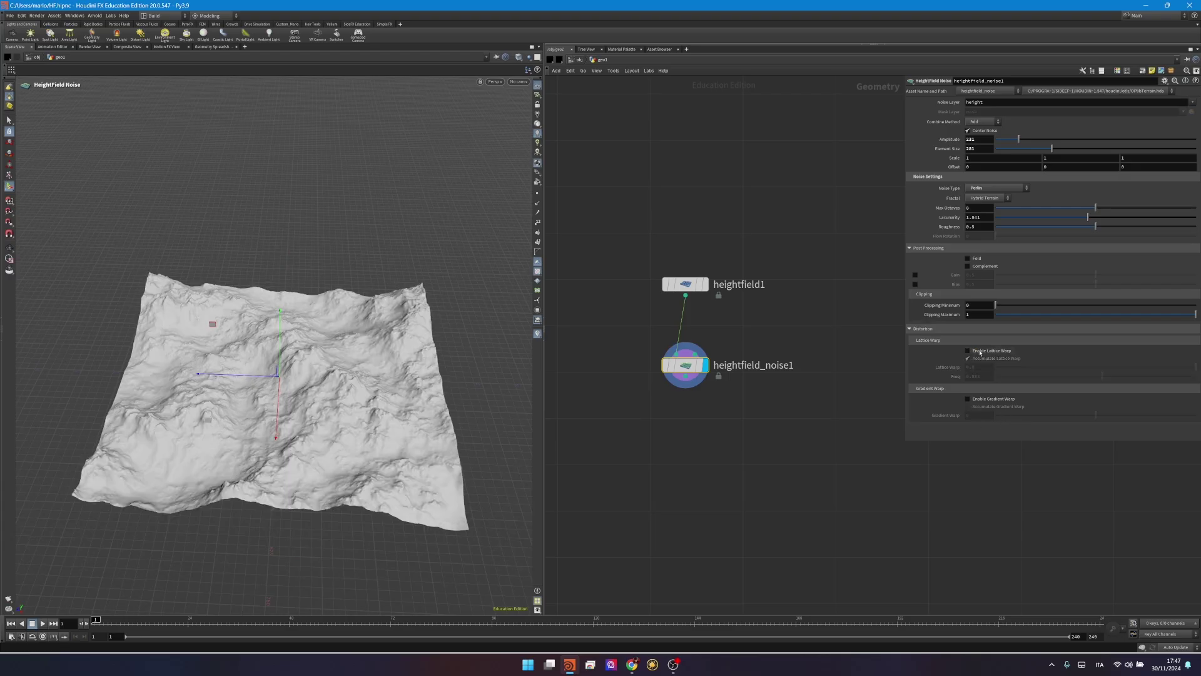
# Try the noise's gradient warp distortion at a strength of about 0.144
pyautogui.click(979, 401)
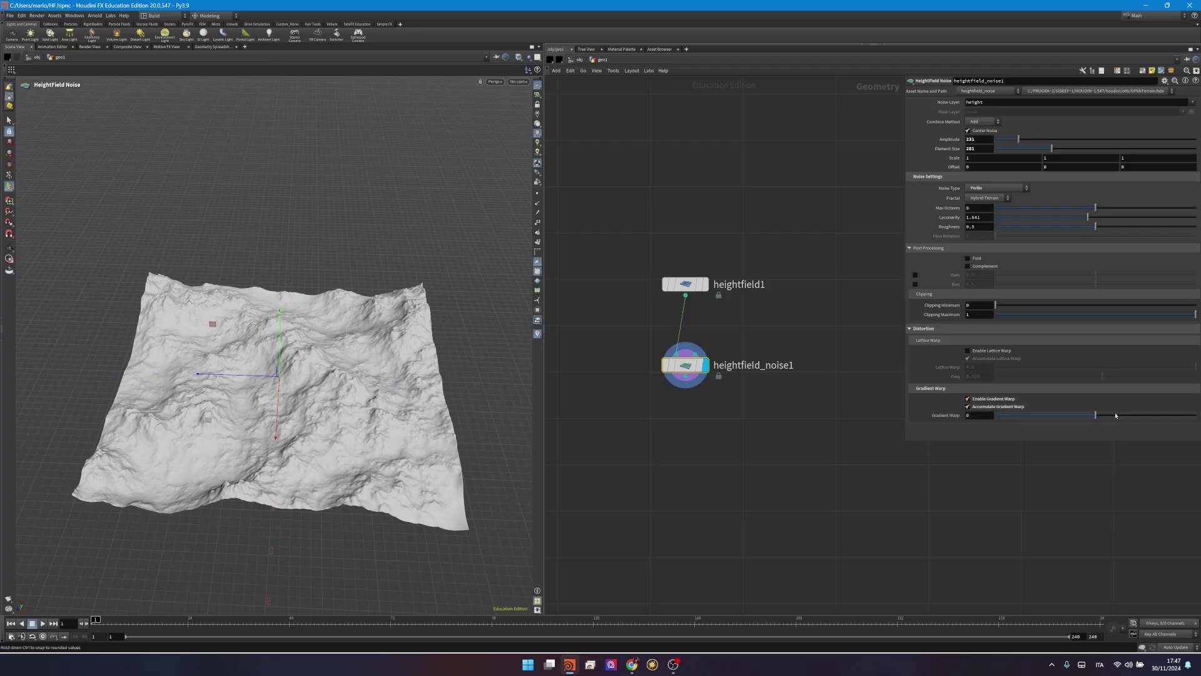
pyautogui.moveTo(1096, 418); pyautogui.dragTo(1124, 416)
pyautogui.keyDown('alt'); pyautogui.moveTo(269, 360); pyautogui.dragTo(154, 417); pyautogui.keyUp('alt')
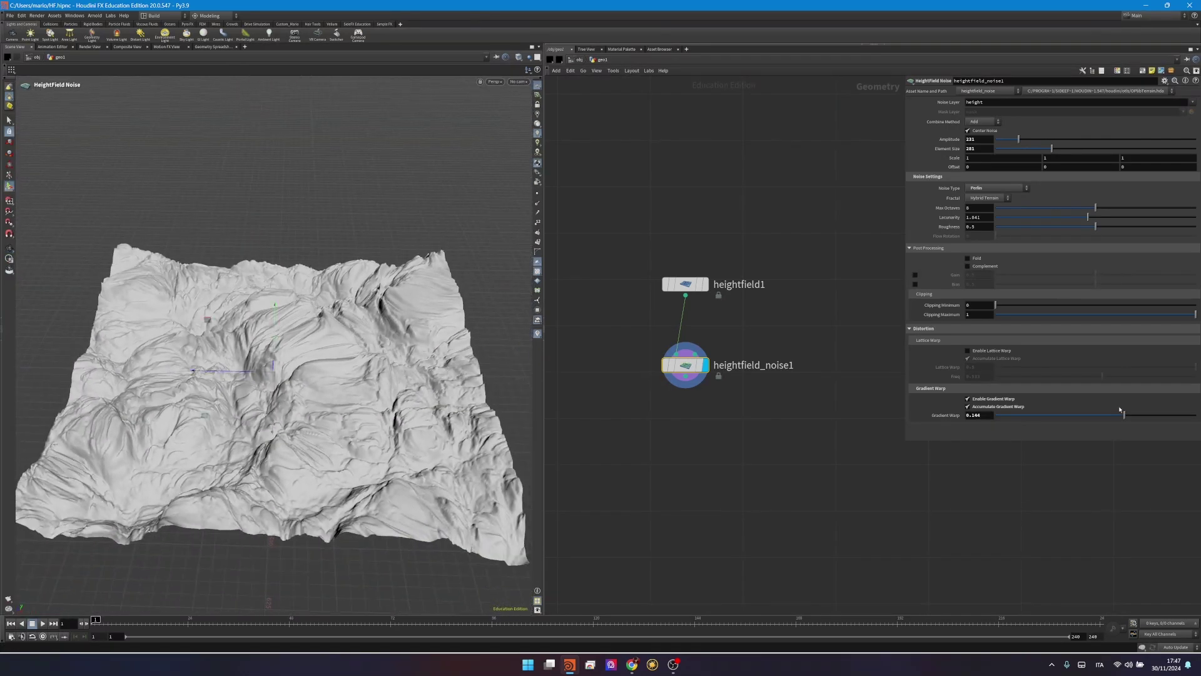
# Try a negative gradient warp of about -0.068, examine the sharpened ridges up close, and disable the gradient warp
pyautogui.moveTo(1124, 415); pyautogui.dragTo(1083, 423)
pyautogui.keyDown('alt'); pyautogui.moveTo(349, 436); pyautogui.dragTo(344, 401); pyautogui.keyUp('alt')
pyautogui.moveTo(328, 341); pyautogui.dragTo(609, 355, button='right')
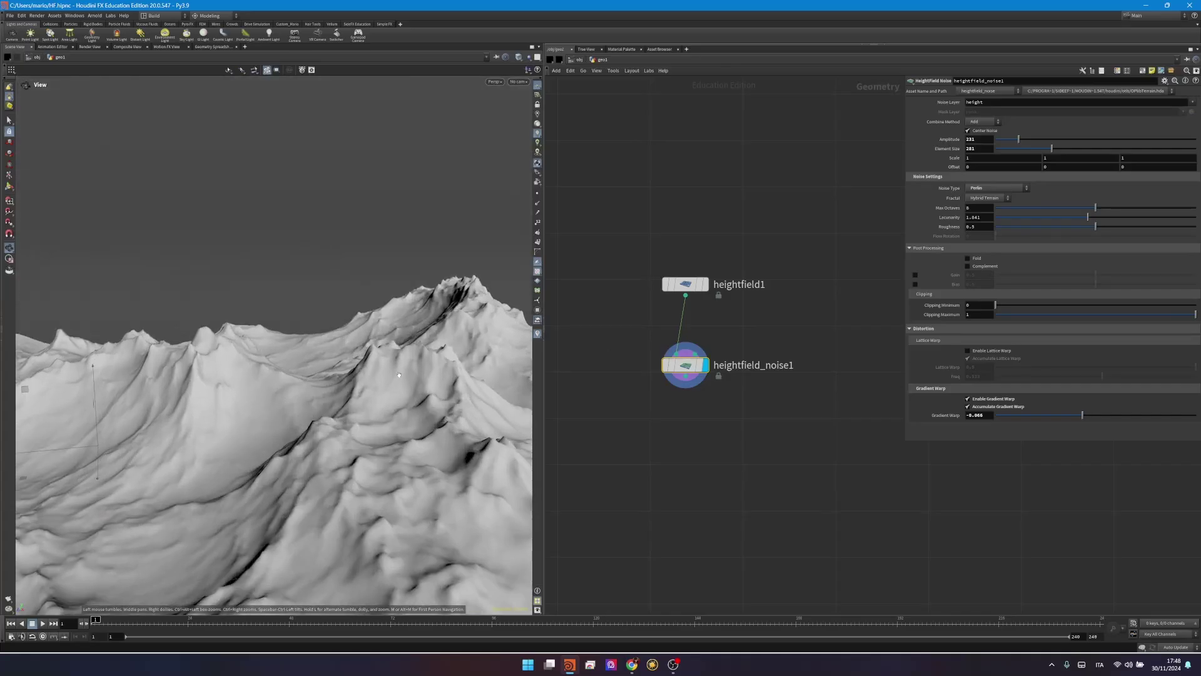
pyautogui.keyDown('alt'); pyautogui.moveTo(363, 381); pyautogui.dragTo(432, 376); pyautogui.keyUp('alt')
pyautogui.keyDown('alt'); pyautogui.moveTo(432, 375); pyautogui.dragTo(369, 388, button='right'); pyautogui.keyUp('alt')
pyautogui.keyDown('alt'); pyautogui.moveTo(369, 388); pyautogui.dragTo(306, 431); pyautogui.keyUp('alt')
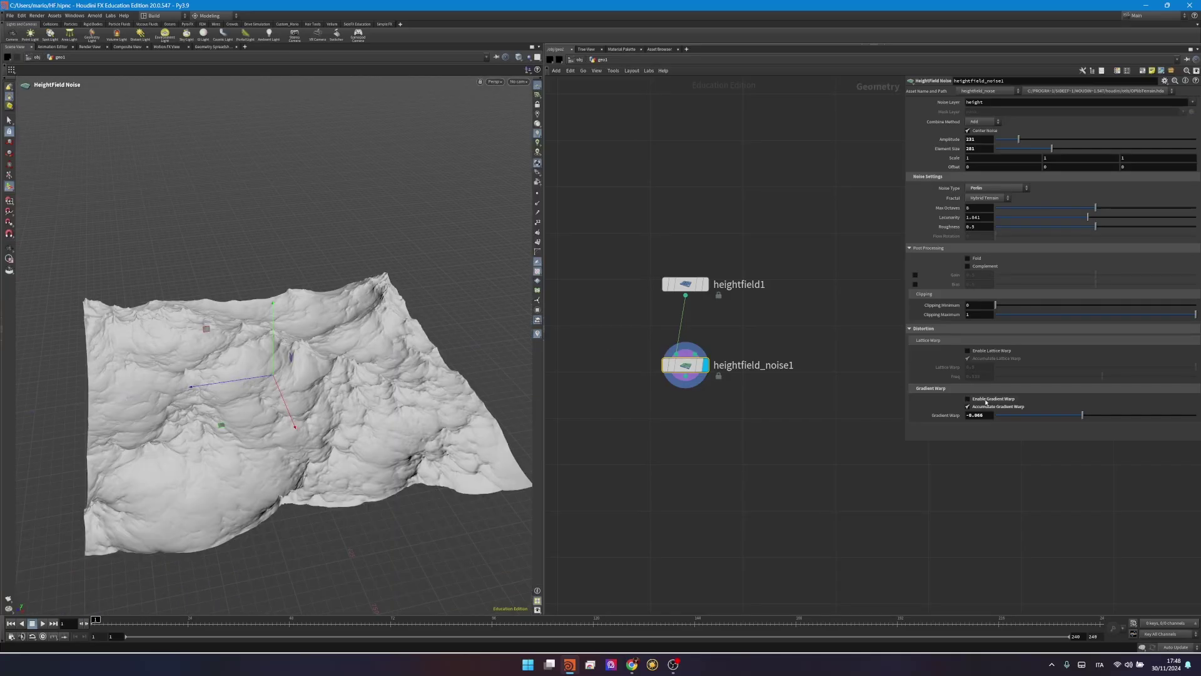
pyautogui.click(986, 402)
# Add a HeightField Distort by Noise node fed by the heightfield noise node, align it underneath, and display its result
pyautogui.scroll(1, 713, 432)
pyautogui.moveTo(681, 352); pyautogui.dragTo(681, 319)
pyautogui.press('Tab')
pyautogui.write('hfdist')
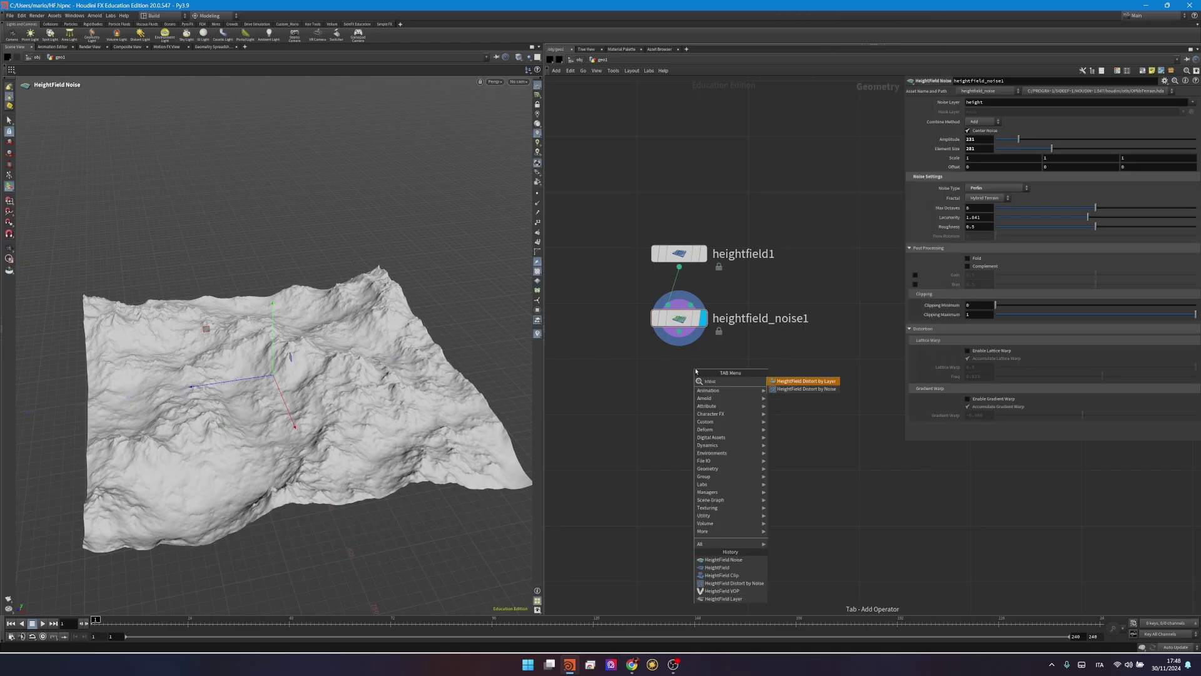
pyautogui.press('Down')
pyautogui.press('Return')
pyautogui.click(695, 369)
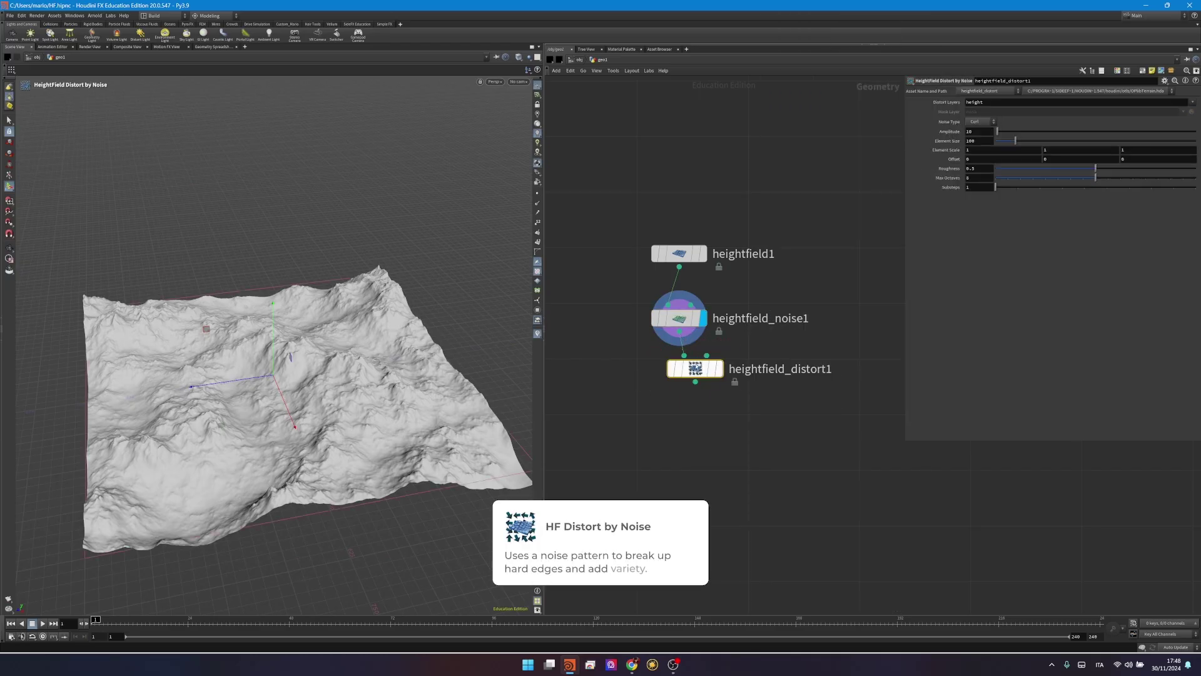
pyautogui.moveTo(695, 369); pyautogui.dragTo(680, 385)
pyautogui.moveTo(762, 443); pyautogui.dragTo(737, 445)
pyautogui.keyDown('alt'); pyautogui.moveTo(401, 400); pyautogui.dragTo(326, 479); pyautogui.keyUp('alt')
pyautogui.moveTo(303, 408); pyautogui.dragTo(294, 382)
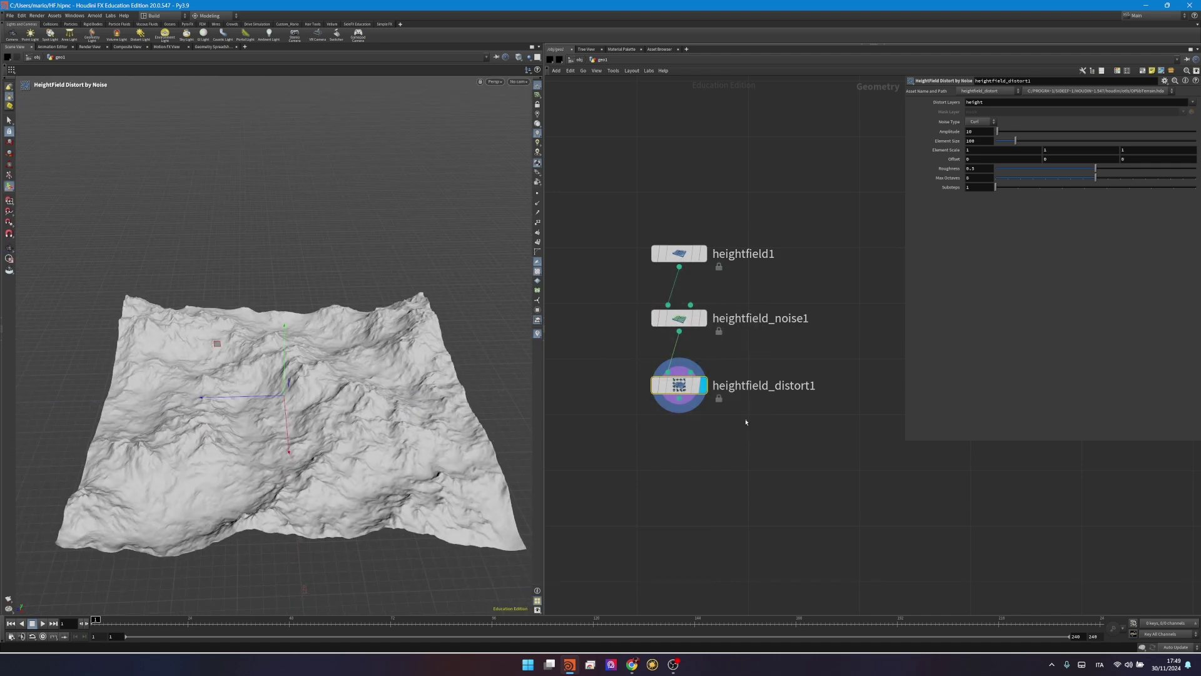
# Set the distortion's amplitude to about 152, its element size to 1000, and its roughness to about 0.541
pyautogui.moveTo(352, 471); pyautogui.dragTo(226, 474)
pyautogui.moveTo(286, 441); pyautogui.dragTo(230, 434)
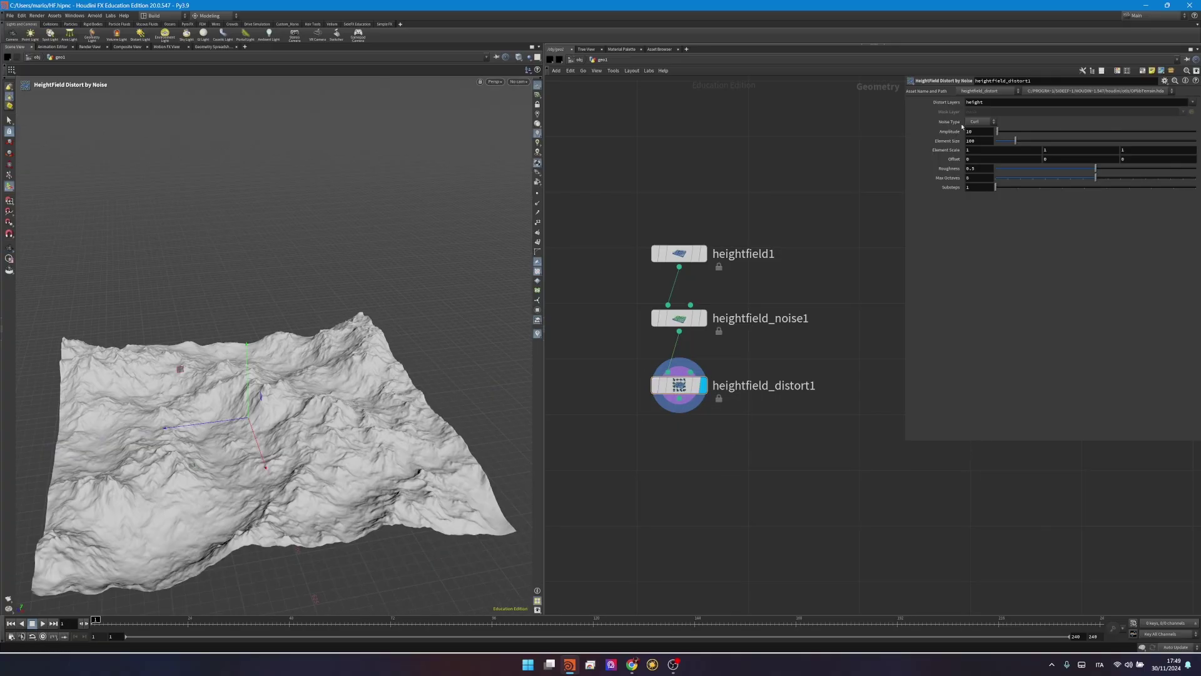
pyautogui.click(1011, 134)
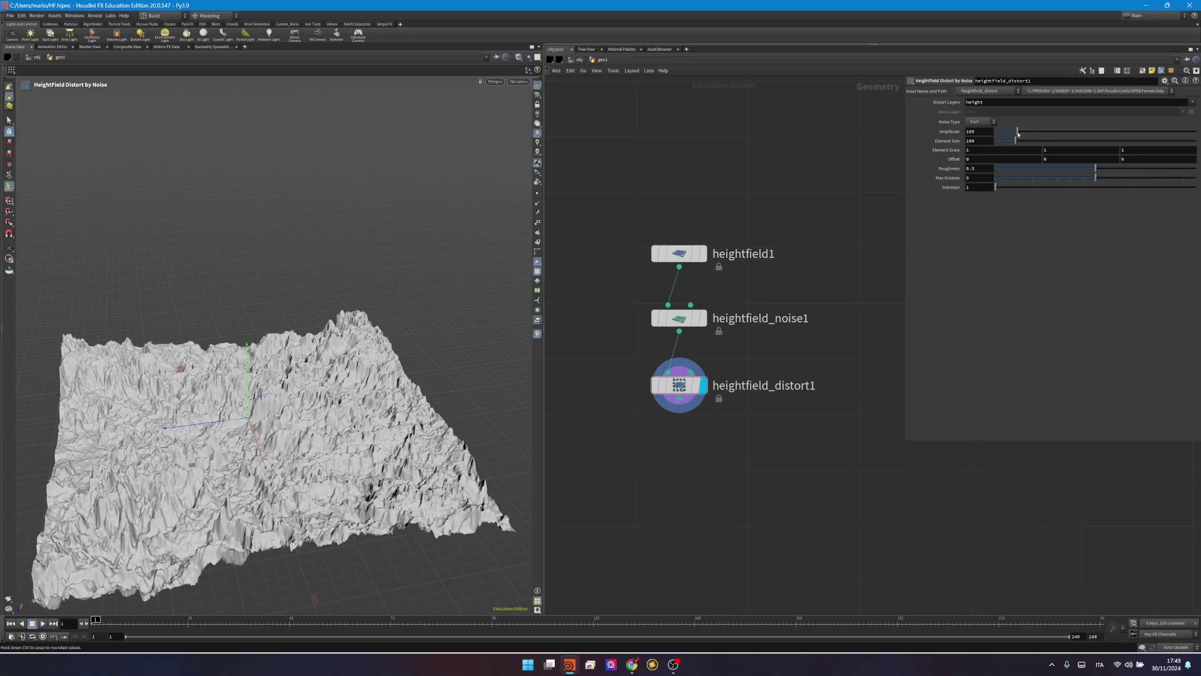
pyautogui.moveTo(1029, 145); pyautogui.dragTo(1107, 144)
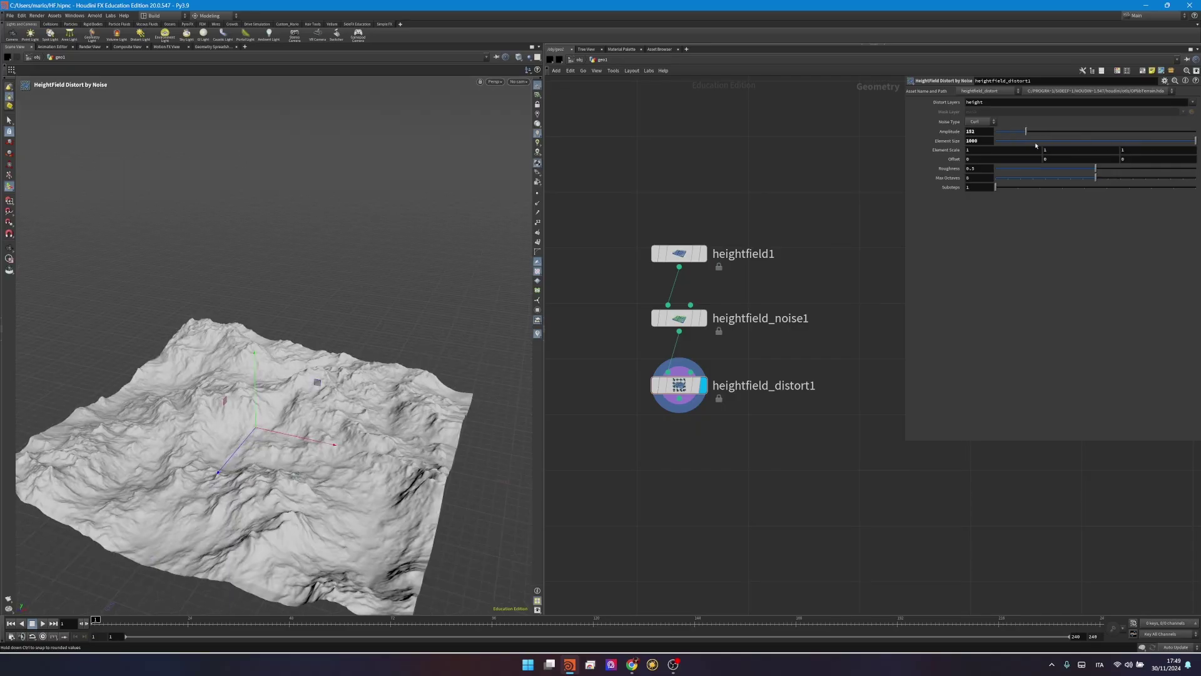
pyautogui.moveTo(1038, 145)
pyautogui.mouseDown()
pyautogui.moveTo(1004, 139)
pyautogui.moveTo(1027, 141)
pyautogui.mouseUp()
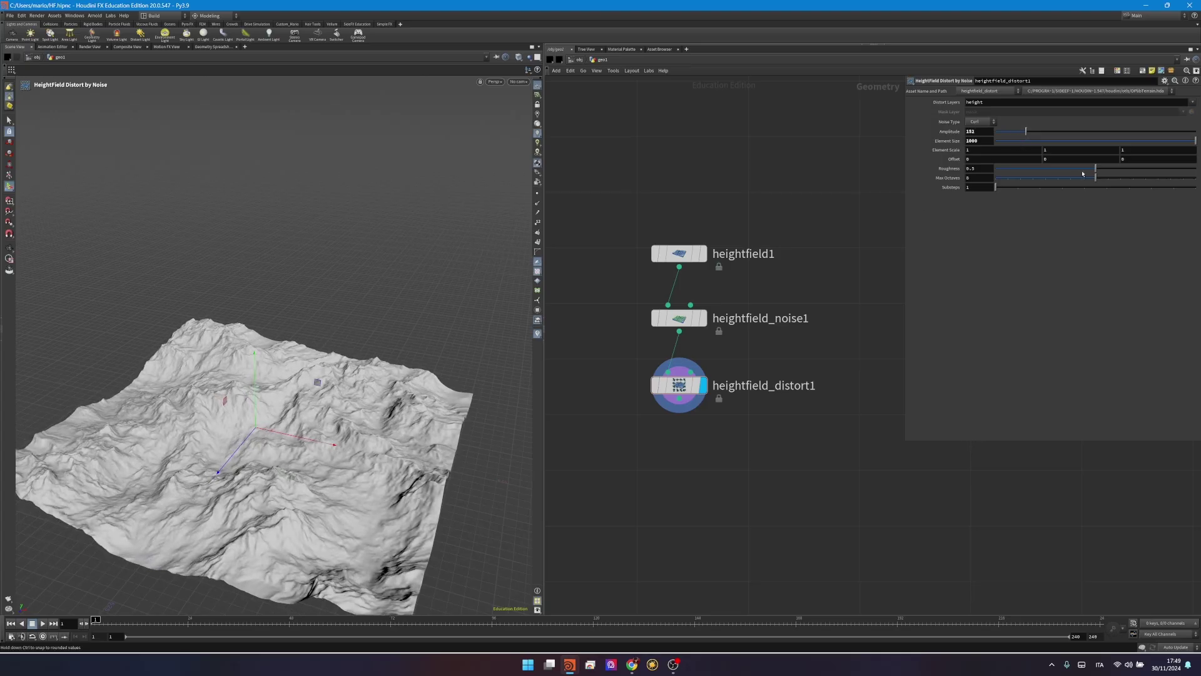
pyautogui.moveTo(1083, 173)
pyautogui.mouseDown()
pyautogui.moveTo(897, 181)
pyautogui.moveTo(1132, 169)
pyautogui.moveTo(1090, 173)
pyautogui.moveTo(1104, 173)
pyautogui.mouseUp()
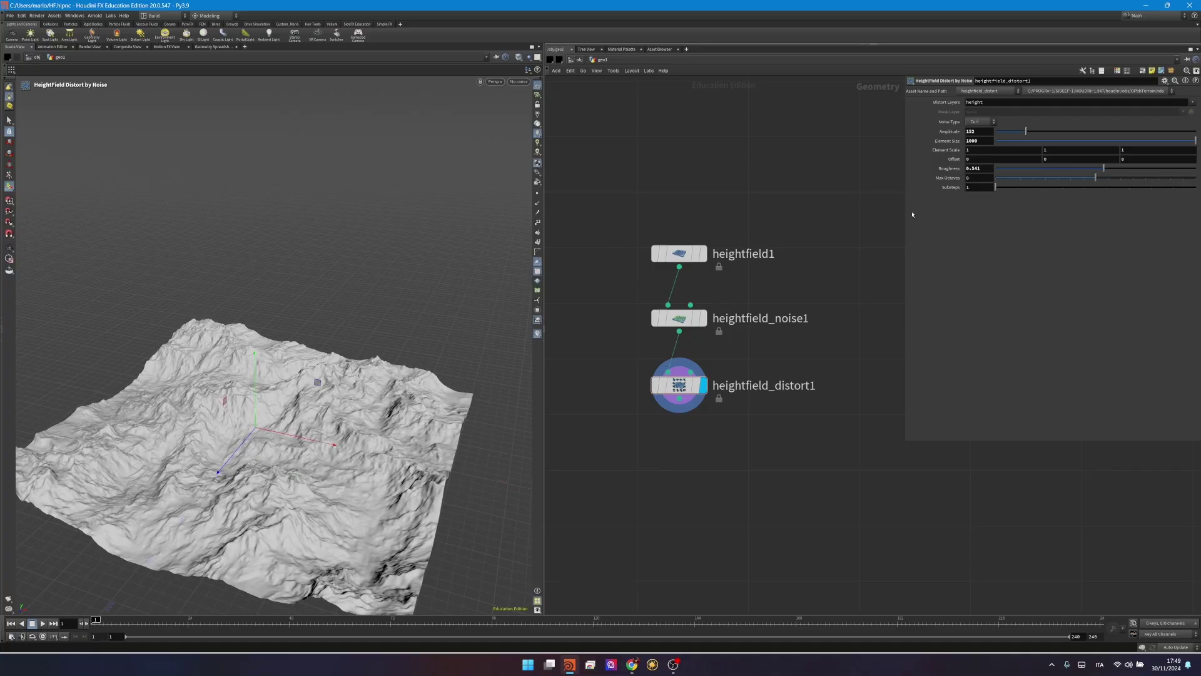
# Try the Simplex noise type on the distort node, then switch it back to Curl
pyautogui.keyDown('alt'); pyautogui.moveTo(338, 375); pyautogui.dragTo(250, 369); pyautogui.keyUp('alt')
pyautogui.moveTo(794, 251); pyautogui.dragTo(788, 213, button='middle')
pyautogui.click(981, 129)
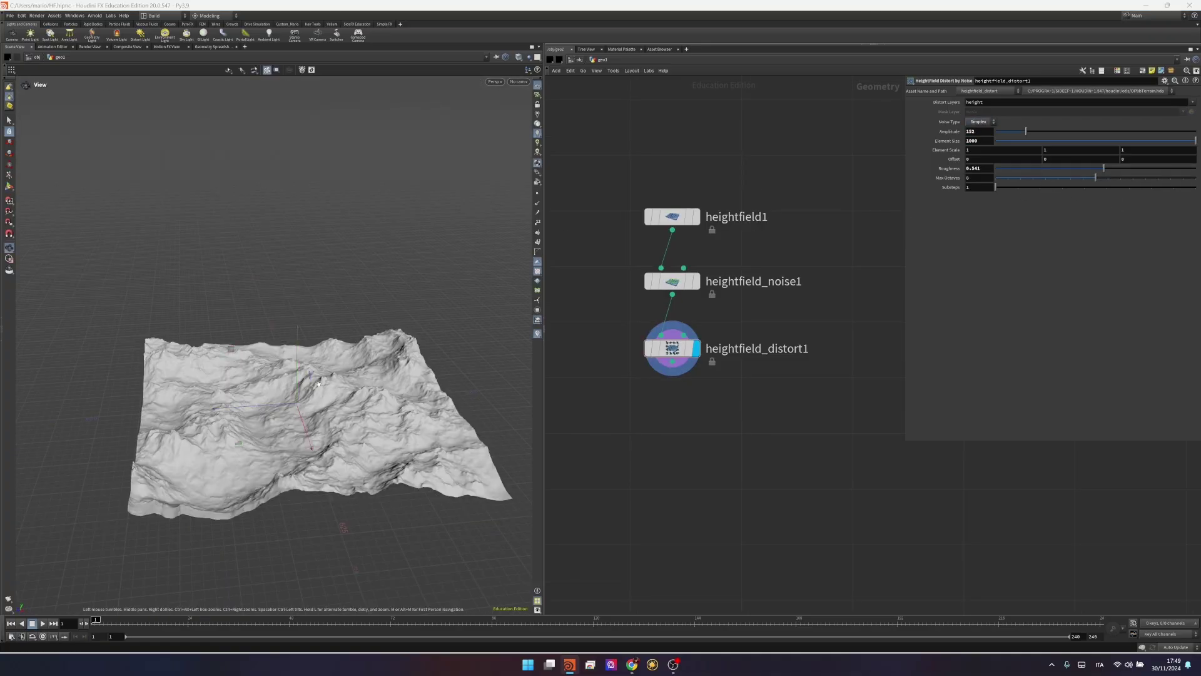
pyautogui.keyDown('alt'); pyautogui.moveTo(344, 381); pyautogui.dragTo(348, 517); pyautogui.keyUp('alt')
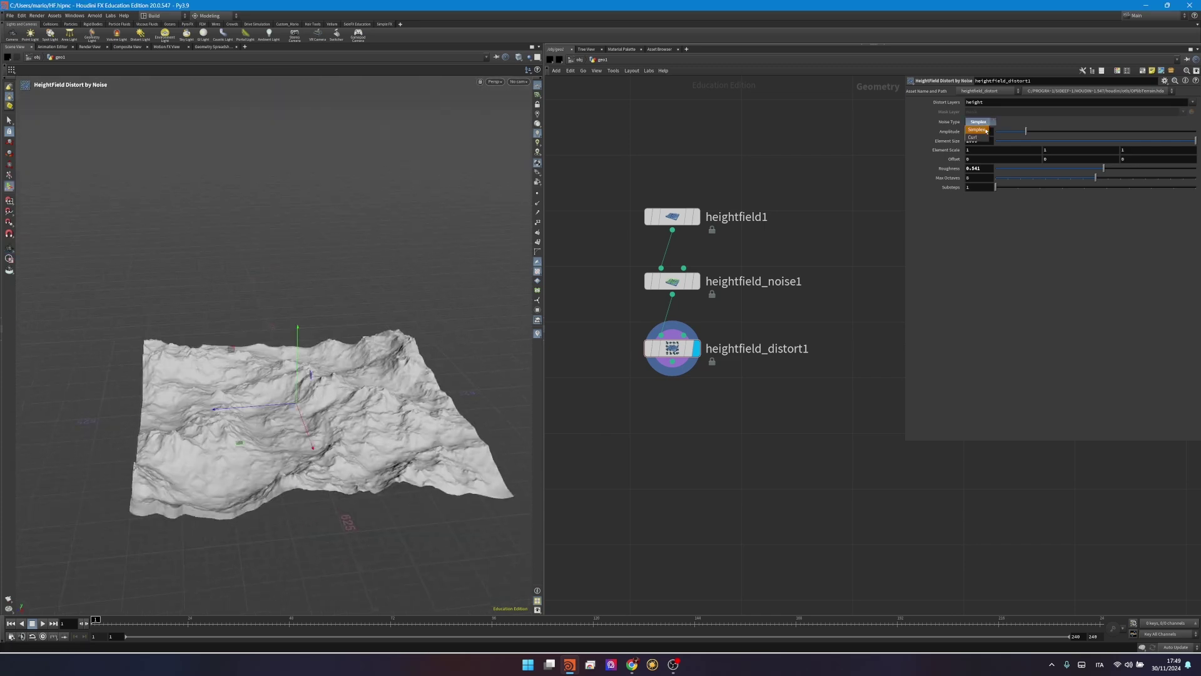
pyautogui.click(974, 137)
# Add a HeightField Clip node below the distort node, connect the distorted terrain to its input, and display it
pyautogui.press('Tab')
pyautogui.write('hf cl')
pyautogui.press('Return')
pyautogui.click(675, 418)
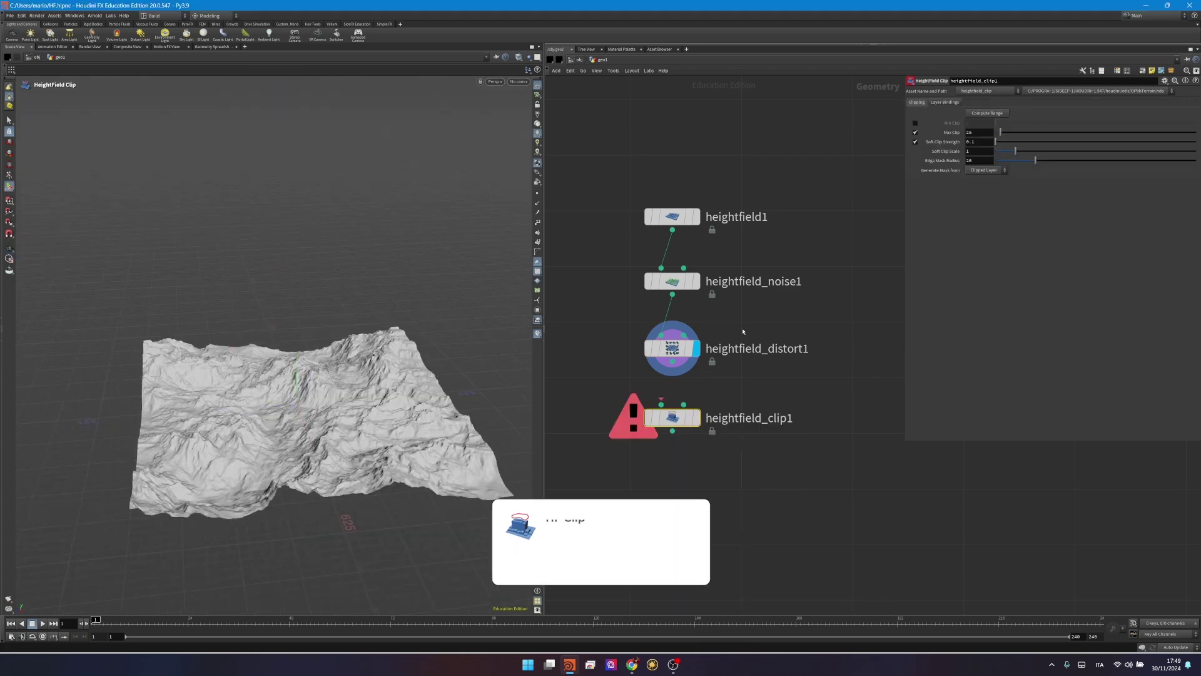
pyautogui.click(672, 281)
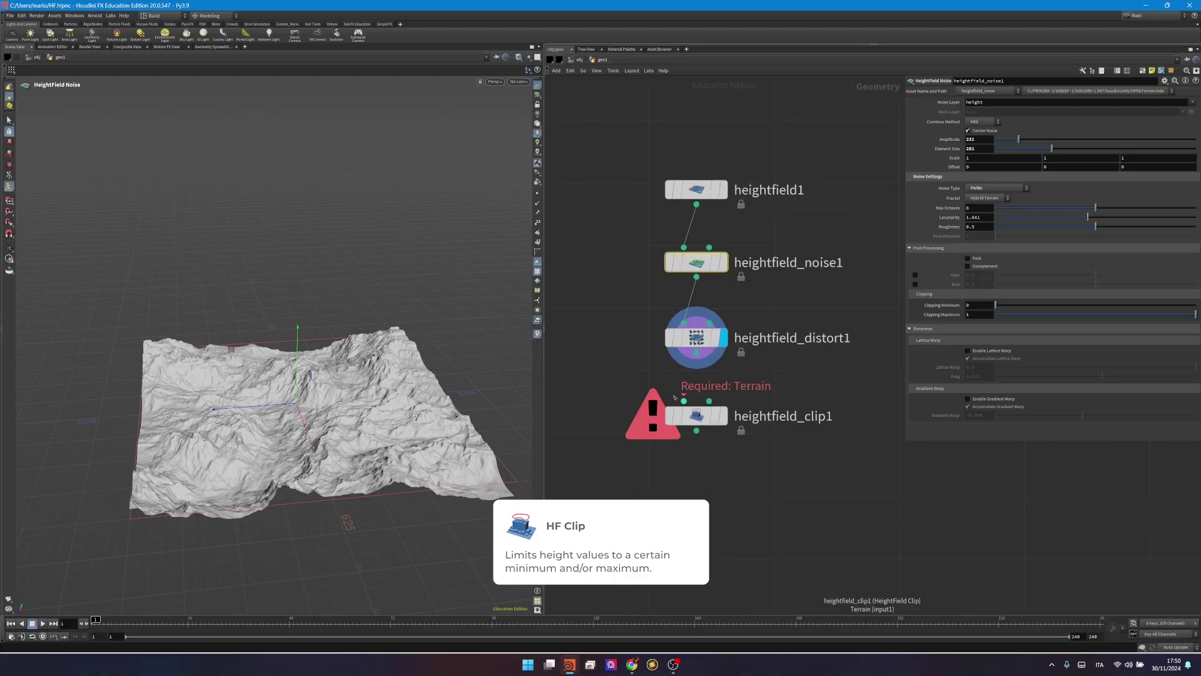
pyautogui.moveTo(684, 401); pyautogui.dragTo(697, 353)
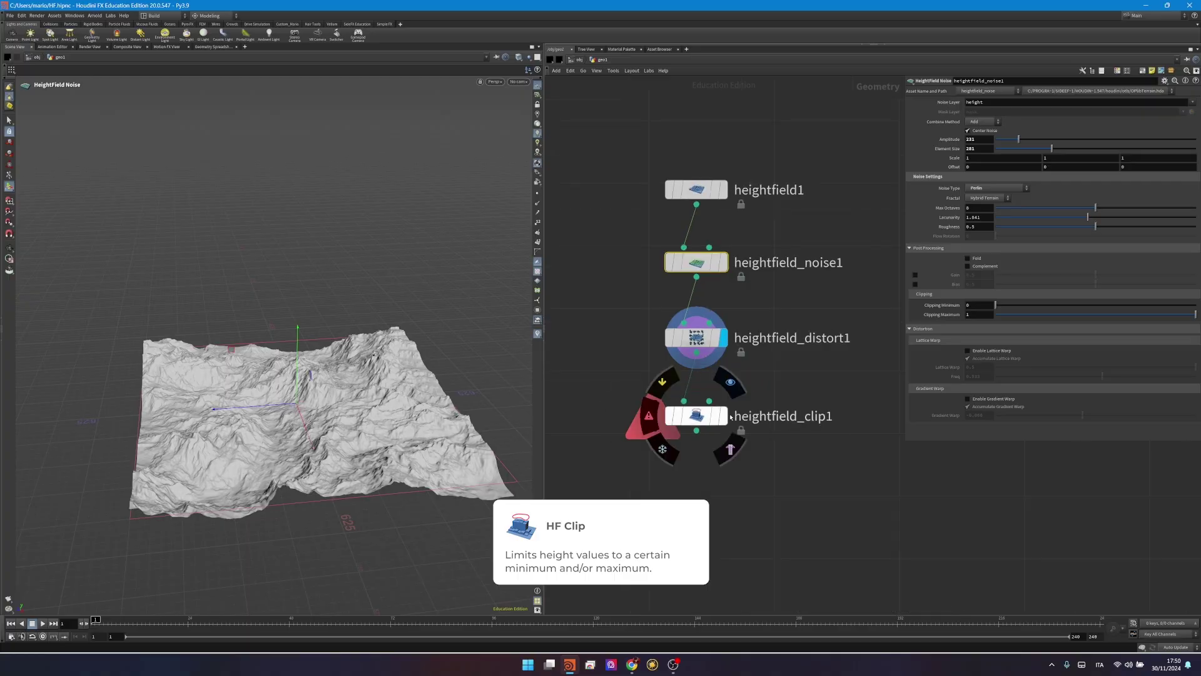
pyautogui.click(726, 416)
pyautogui.click(696, 416)
# Try a soft clip scale of 0 and then about 1.45 on the clip node to compare the clipped surfaces
pyautogui.keyDown('alt'); pyautogui.moveTo(398, 383); pyautogui.dragTo(551, 368, button='right'); pyautogui.keyUp('alt')
pyautogui.keyDown('alt'); pyautogui.moveTo(331, 482); pyautogui.dragTo(343, 452); pyautogui.keyUp('alt')
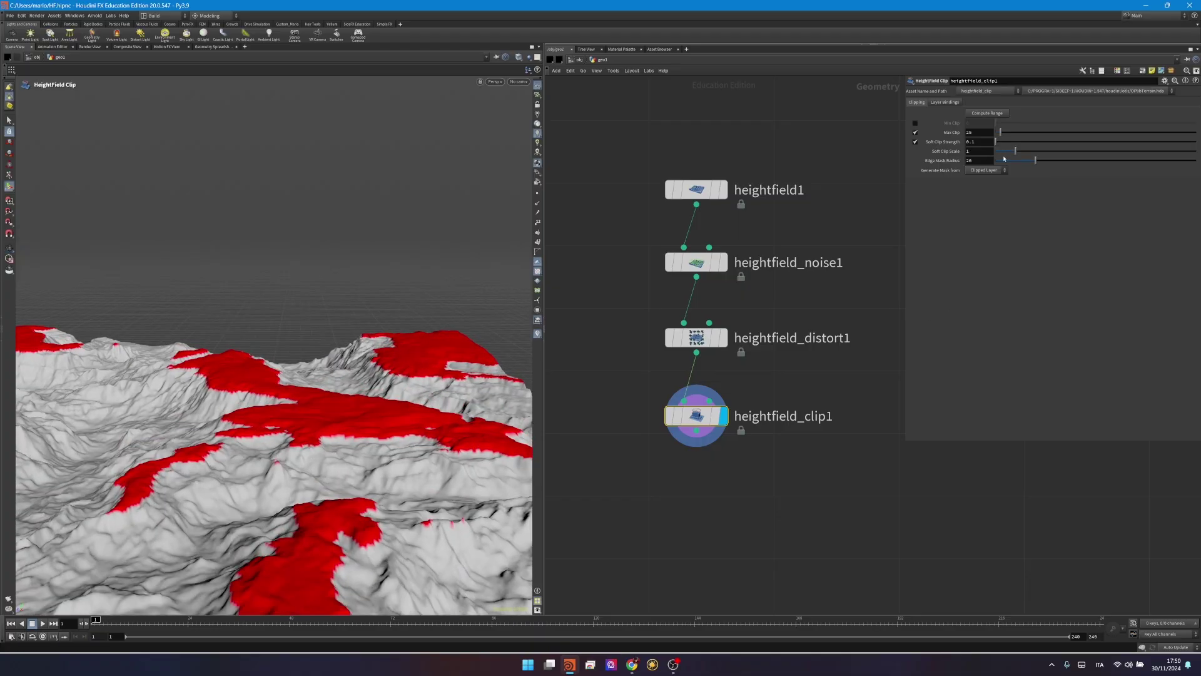
pyautogui.moveTo(1015, 152); pyautogui.dragTo(951, 161)
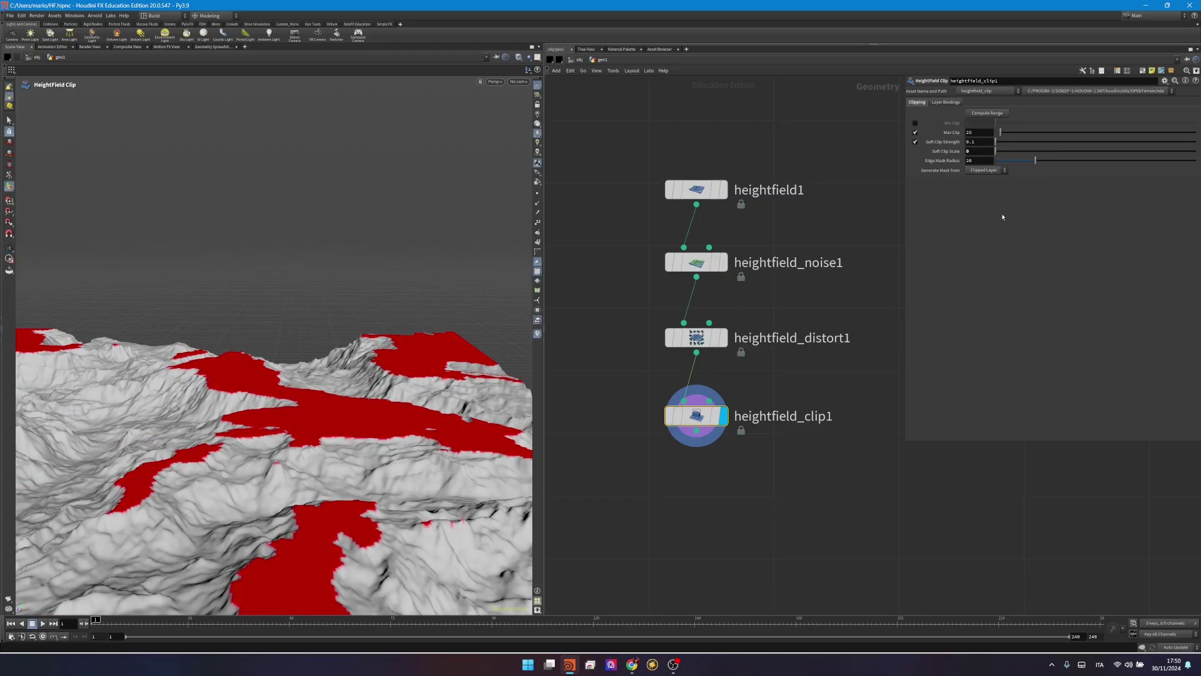
pyautogui.moveTo(998, 150); pyautogui.dragTo(1029, 178)
pyautogui.keyDown('alt'); pyautogui.moveTo(203, 389); pyautogui.dragTo(334, 406); pyautogui.keyUp('alt')
pyautogui.scroll(-1, 799, 295)
pyautogui.moveTo(801, 298); pyautogui.dragTo(780, 366, button='middle')
pyautogui.scroll(-1, 779, 366)
pyautogui.scroll(1, 700, 351)
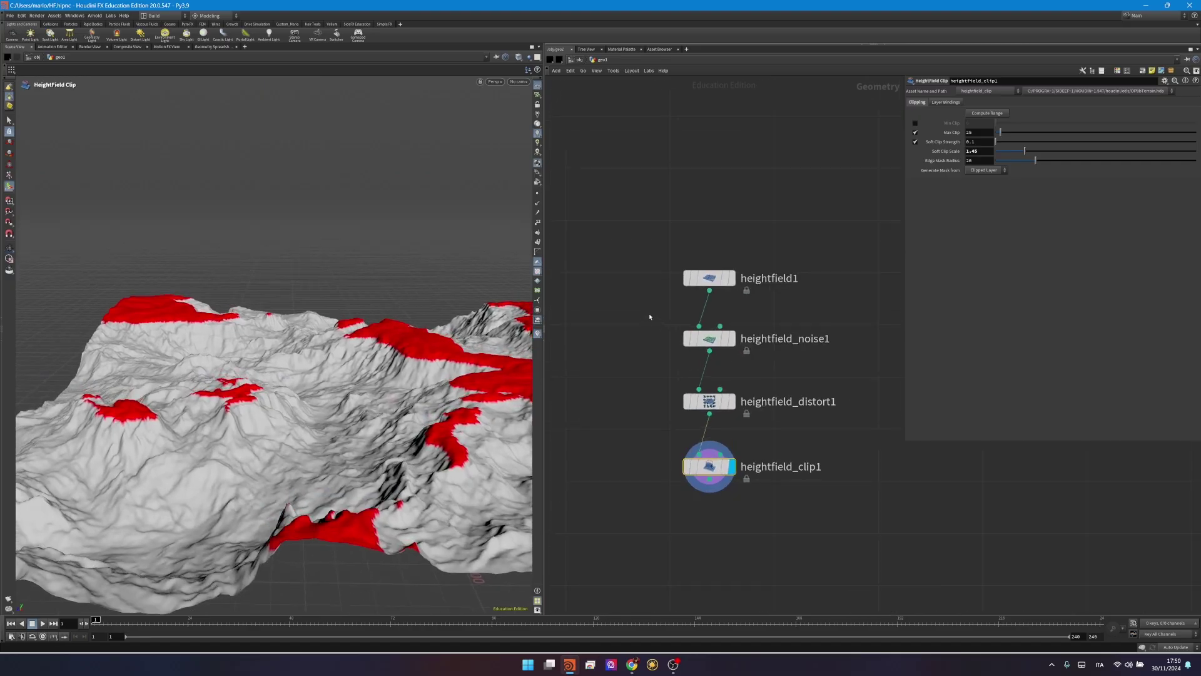
# Set the clip node's maximum clip to 0 and its soft clip scale to about 0.61
pyautogui.moveTo(656, 316); pyautogui.dragTo(824, 363)
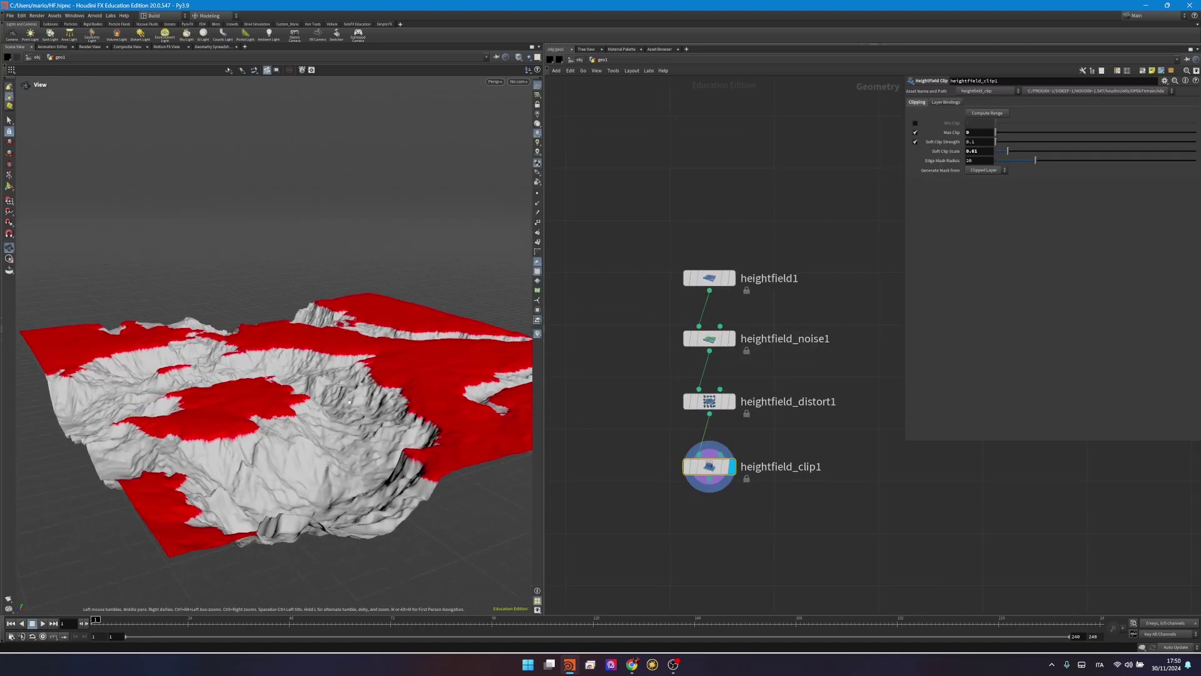
pyautogui.keyDown('alt'); pyautogui.moveTo(288, 375); pyautogui.dragTo(859, 406); pyautogui.keyUp('alt')
pyautogui.scroll(-5, 249, 355)
pyautogui.keyDown('alt'); pyautogui.moveTo(249, 354); pyautogui.dragTo(254, 362, button='middle'); pyautogui.keyUp('alt')
pyautogui.scroll(-2, 632, 455)
# Try a second HeightField Noise node after the clip node and display its effect on the masked terrain
pyautogui.moveTo(632, 455); pyautogui.dragTo(617, 368, button='middle')
pyautogui.press('Tab')
pyautogui.write('hfn')
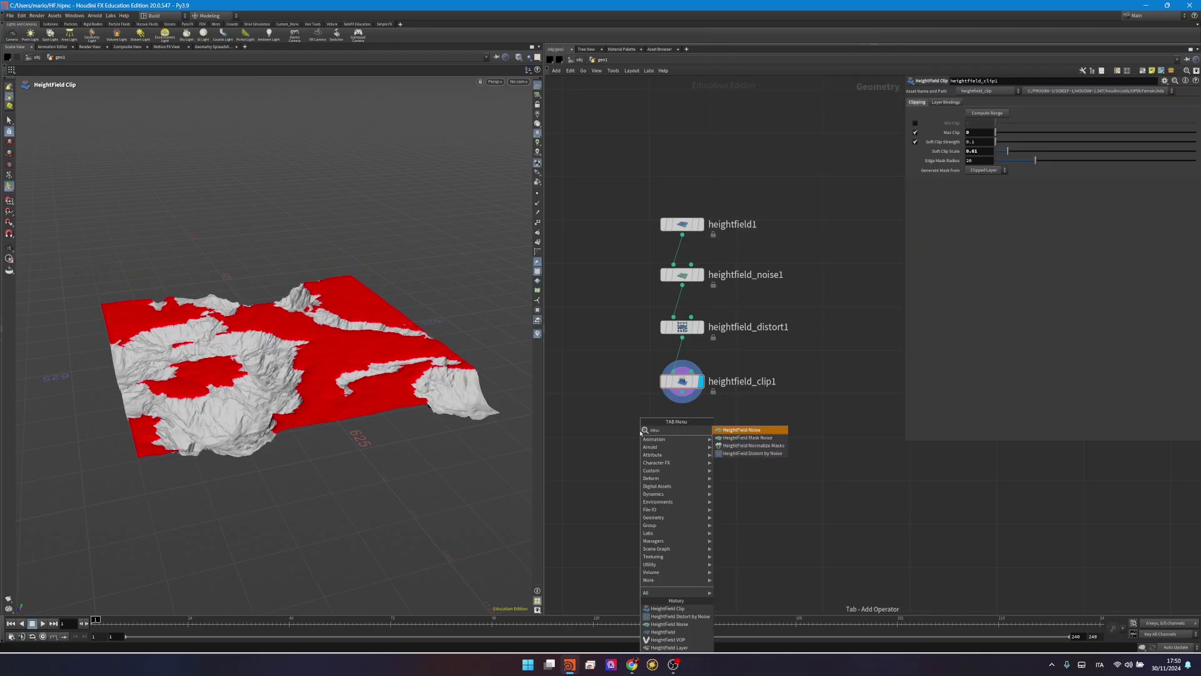
pyautogui.press('Return')
pyautogui.click(640, 433)
pyautogui.click(660, 432)
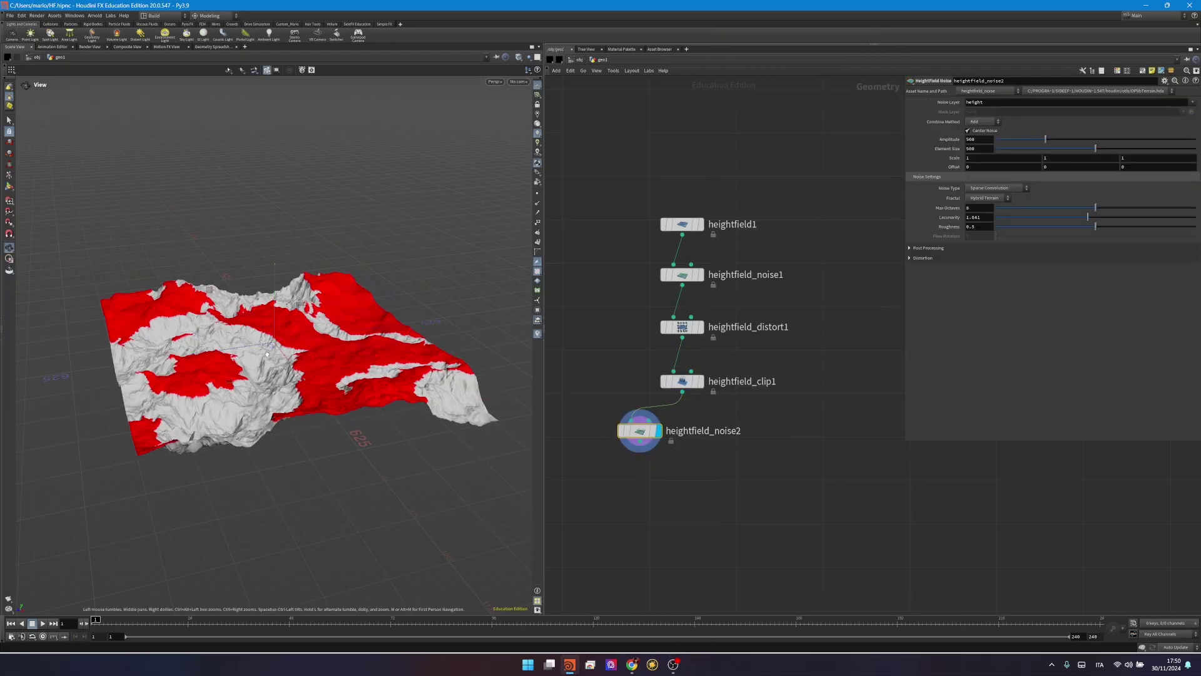
pyautogui.moveTo(214, 383)
pyautogui.keyDown('alt'); pyautogui.mouseDown()
pyautogui.moveTo(203, 452)
pyautogui.moveTo(197, 361)
pyautogui.moveTo(201, 388)
pyautogui.moveTo(218, 377)
pyautogui.mouseUp(); pyautogui.keyUp('alt')
pyautogui.scroll(2, 675, 182)
# Move the second noise node directly under the clip node, then delete it
pyautogui.middleClick(689, 244)
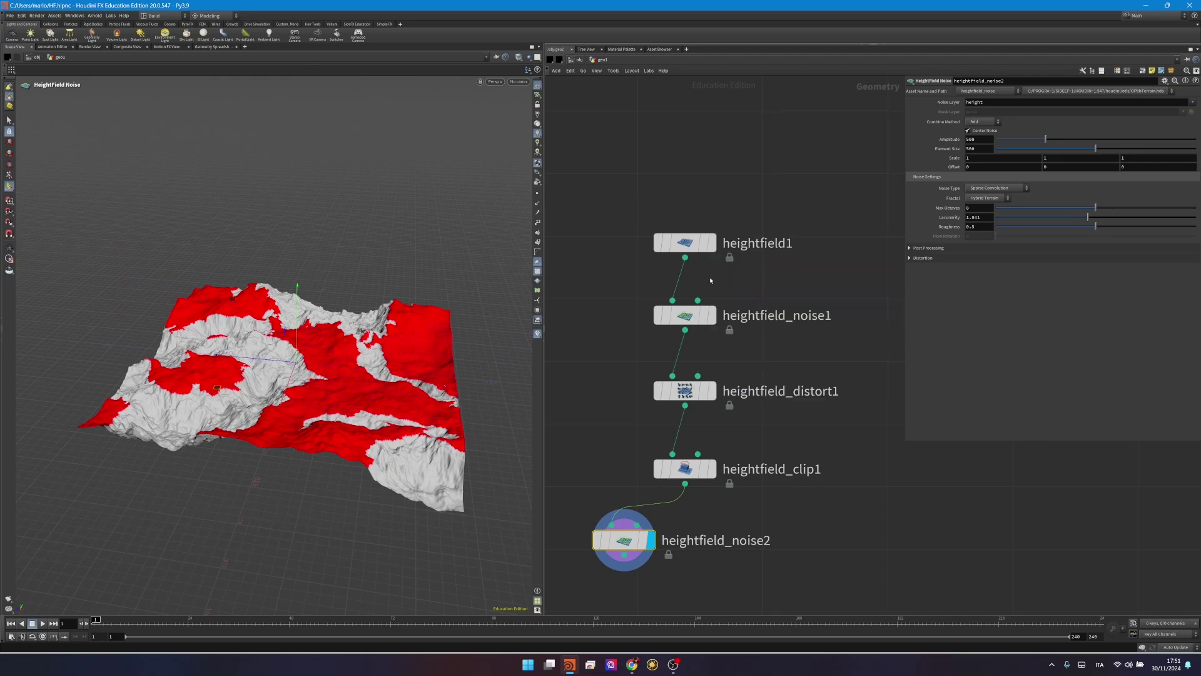
pyautogui.click(706, 311)
pyautogui.click(779, 293)
pyautogui.click(707, 386)
pyautogui.click(773, 365)
pyautogui.moveTo(773, 369); pyautogui.dragTo(797, 233, button='middle')
pyautogui.moveTo(665, 413); pyautogui.dragTo(719, 422)
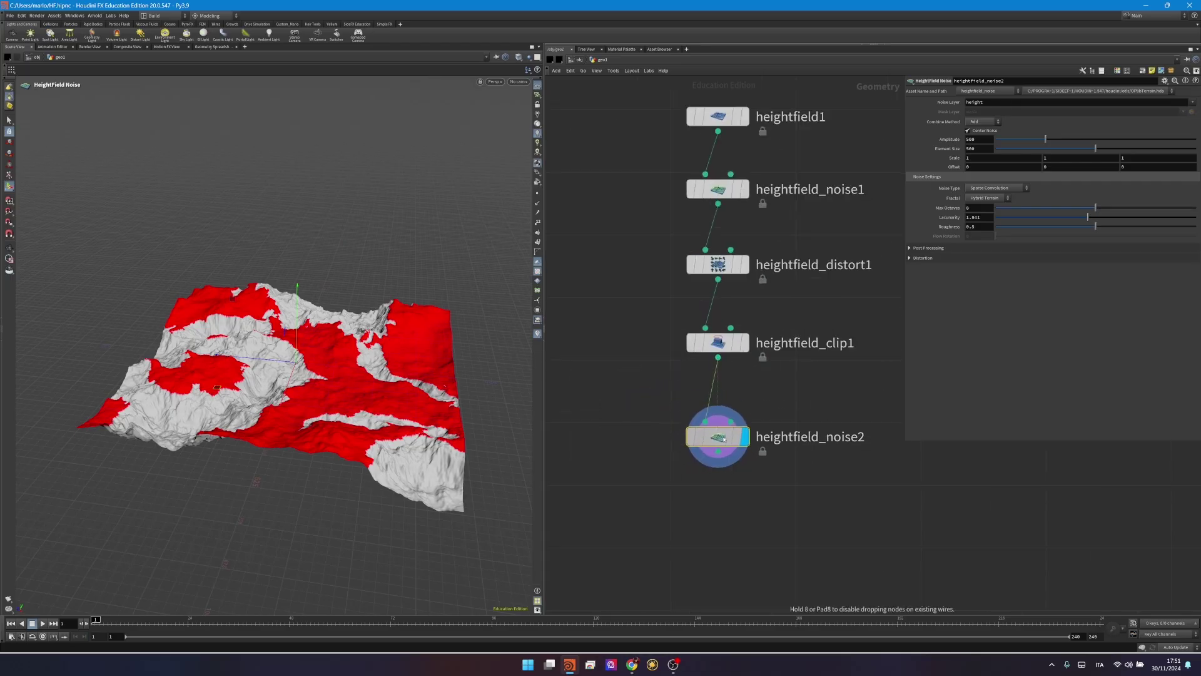
pyautogui.press('Delete')
# Add a HeightField Mask Clear node after the clip node and display it to inspect the unmasked terrain
pyautogui.press('Tab')
pyautogui.write('hfmask')
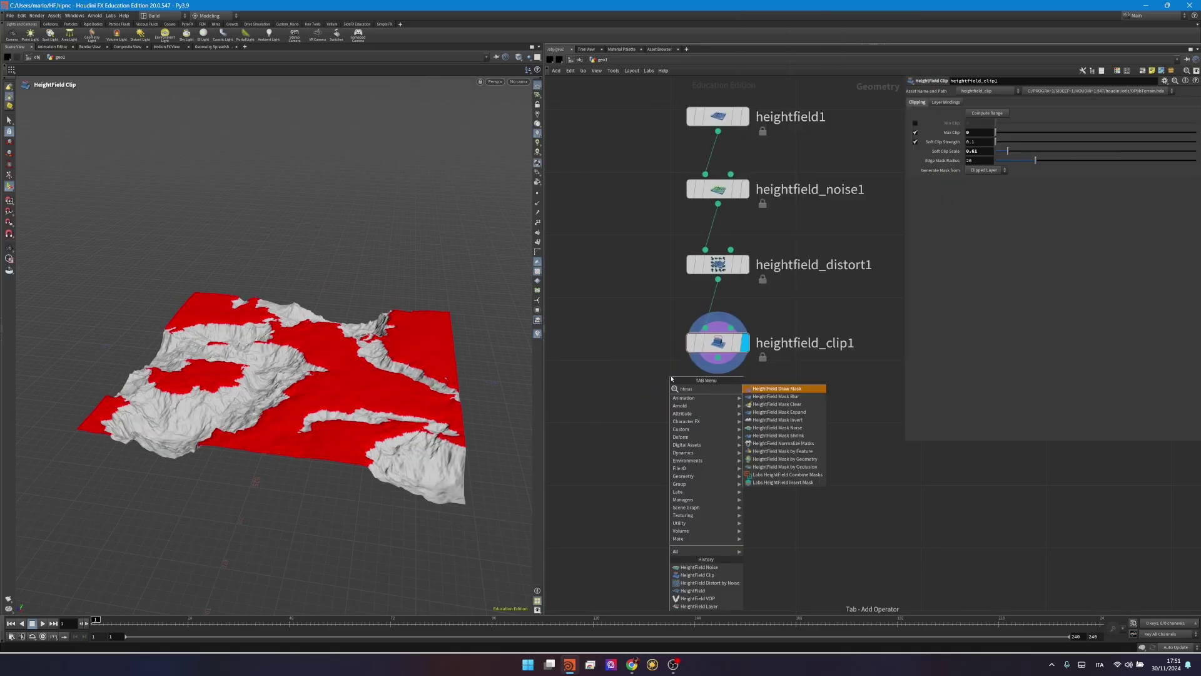
pyautogui.press('Return')
pyautogui.click(720, 411)
pyautogui.moveTo(720, 411); pyautogui.dragTo(722, 423)
pyautogui.click(719, 422)
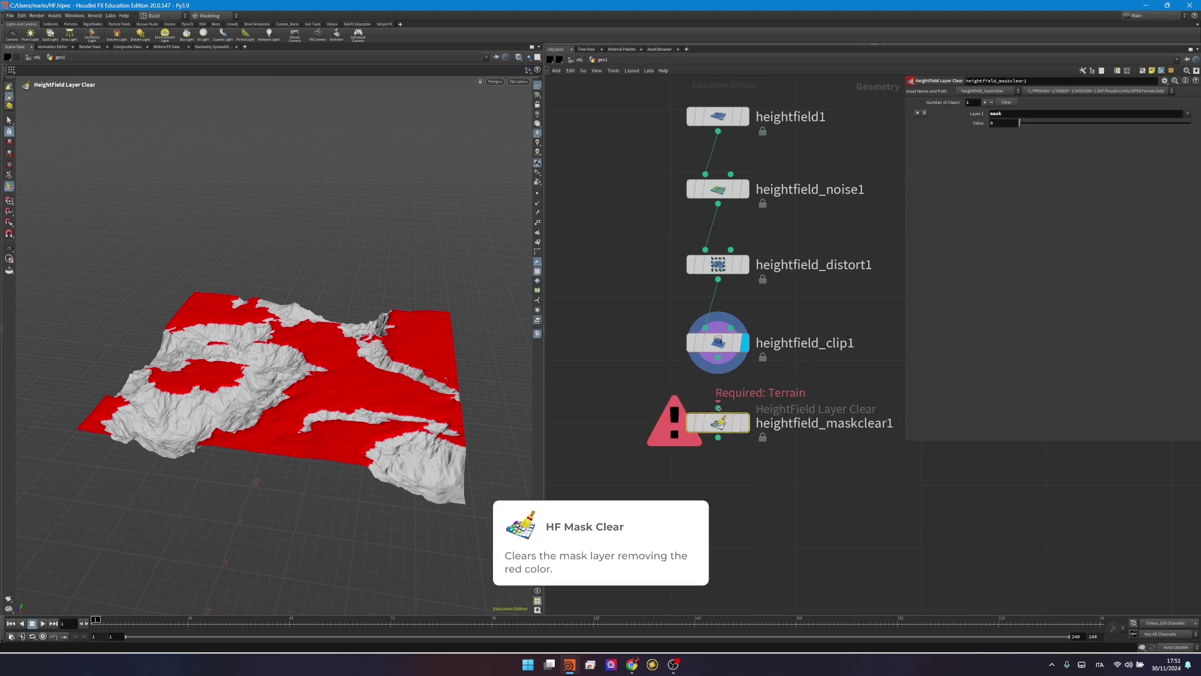
pyautogui.click(748, 423)
pyautogui.keyDown('alt'); pyautogui.moveTo(313, 313); pyautogui.dragTo(382, 335); pyautogui.keyUp('alt')
pyautogui.keyDown('alt'); pyautogui.moveTo(381, 335); pyautogui.dragTo(405, 348, button='right'); pyautogui.keyUp('alt')
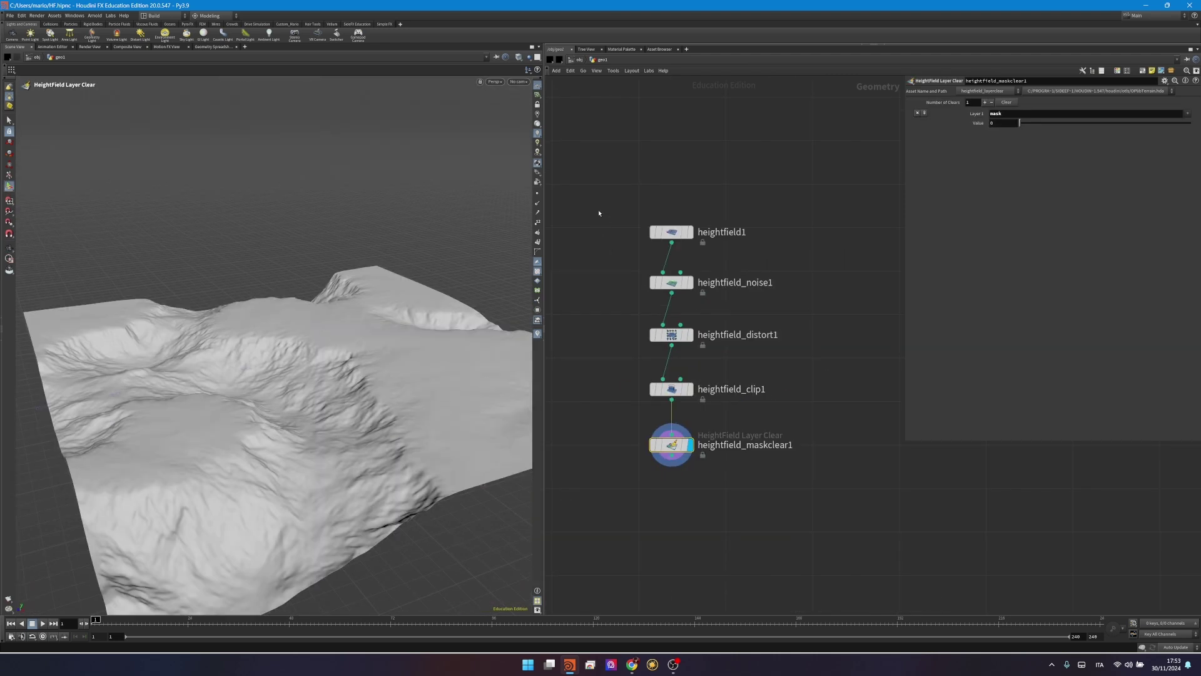
pyautogui.moveTo(599, 212); pyautogui.dragTo(882, 270)
pyautogui.moveTo(667, 299); pyautogui.dragTo(816, 322)
pyautogui.moveTo(614, 307); pyautogui.dragTo(815, 354)
pyautogui.moveTo(744, 336); pyautogui.dragTo(705, 283, button='middle')
# Display the clip node to examine its mask on the terrain, then return the display to the mask clear node
pyautogui.moveTo(577, 308); pyautogui.dragTo(764, 369)
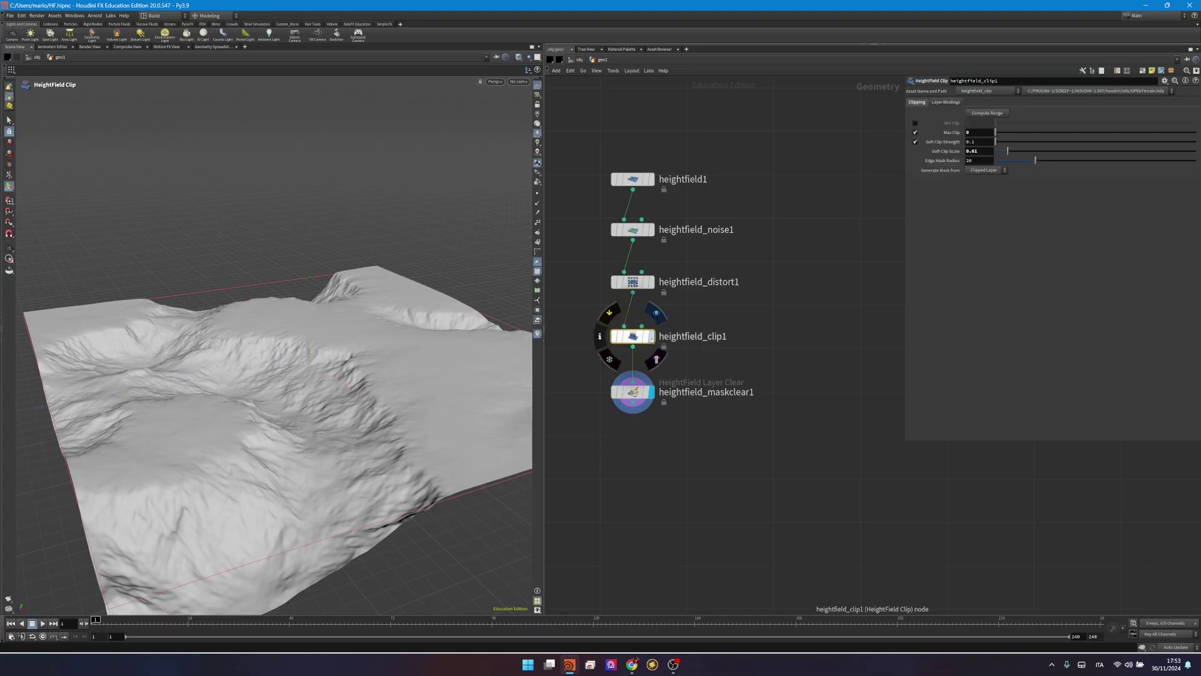
pyautogui.click(652, 339)
pyautogui.keyDown('alt'); pyautogui.moveTo(406, 322); pyautogui.dragTo(394, 354); pyautogui.keyUp('alt')
pyautogui.press('Return')
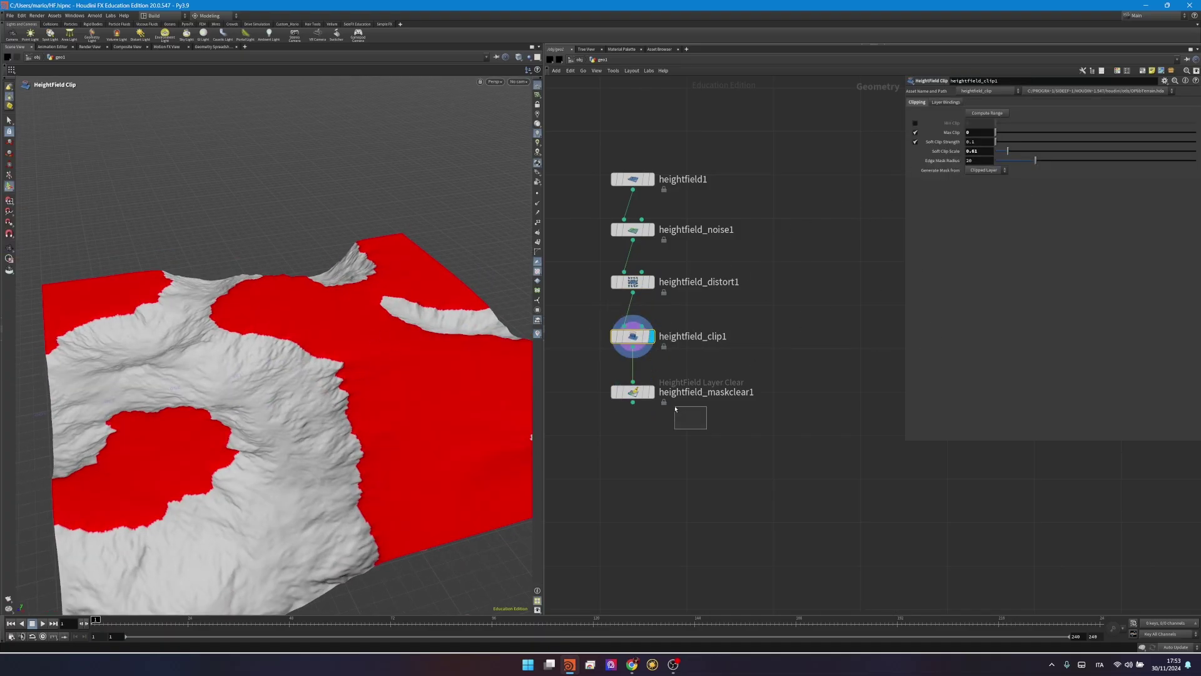
pyautogui.moveTo(659, 393); pyautogui.dragTo(659, 393)
pyautogui.click(651, 393)
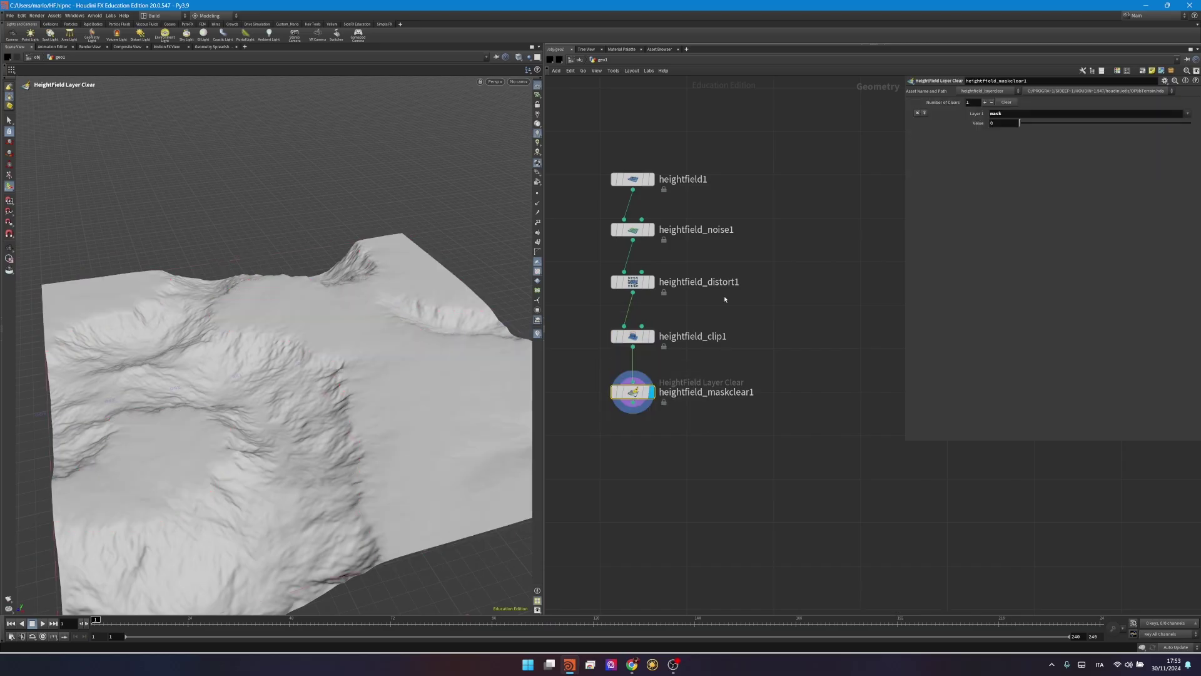